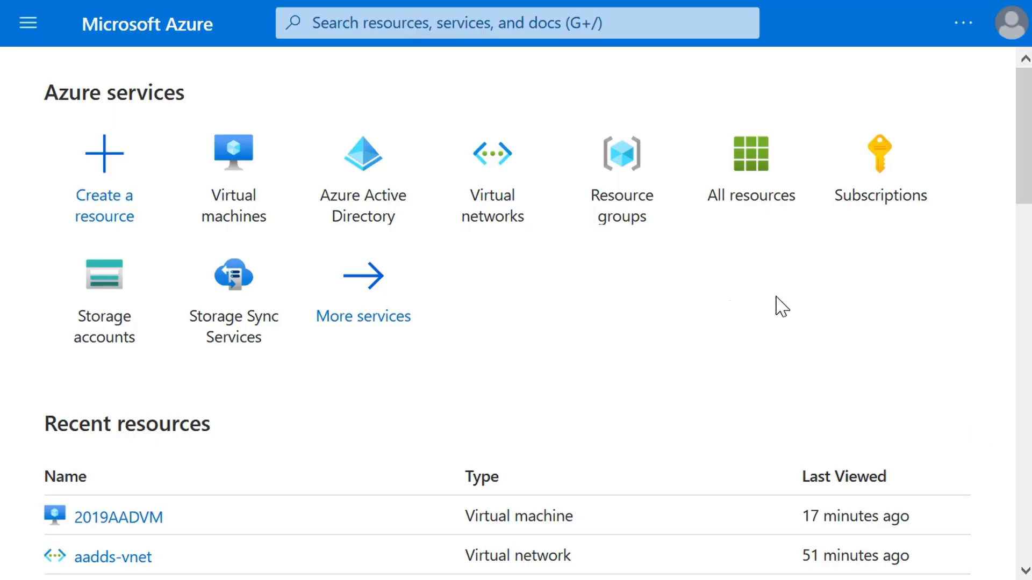
# Start creating a new virtual machine and assign it to the existing TailwindRG resource group
pyautogui.click(235, 231)
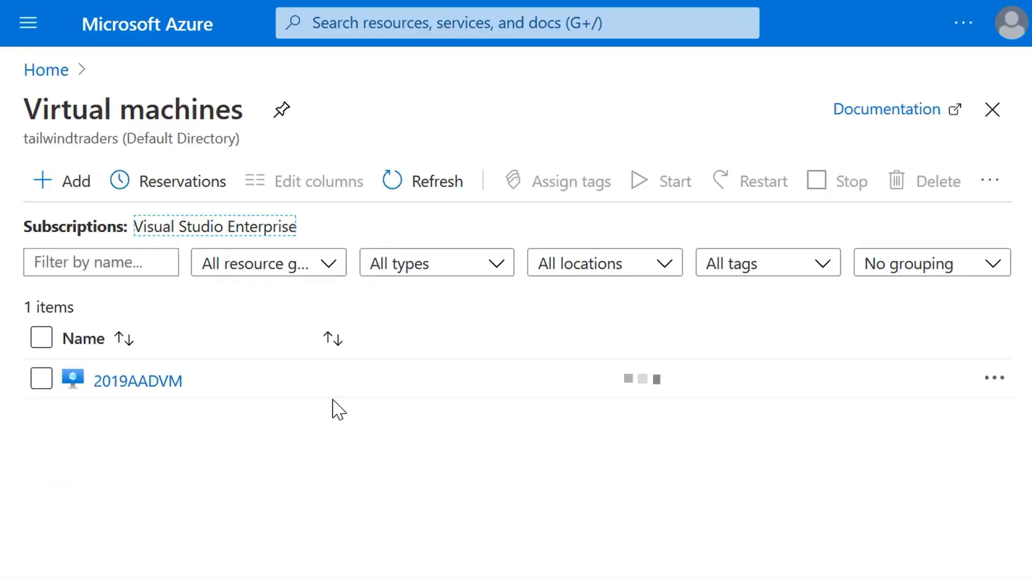
pyautogui.click(77, 191)
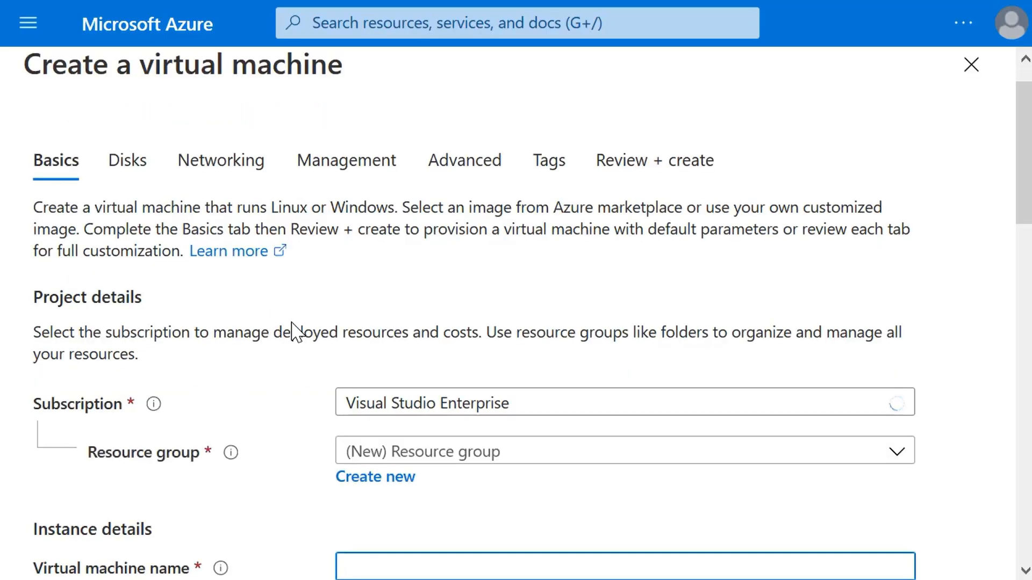
pyautogui.click(895, 454)
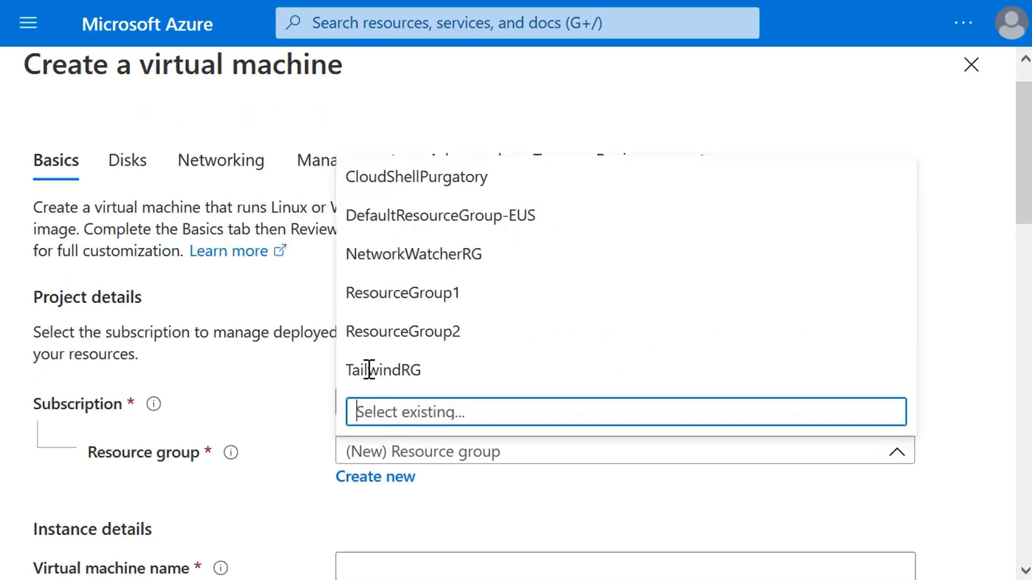
pyautogui.click(369, 370)
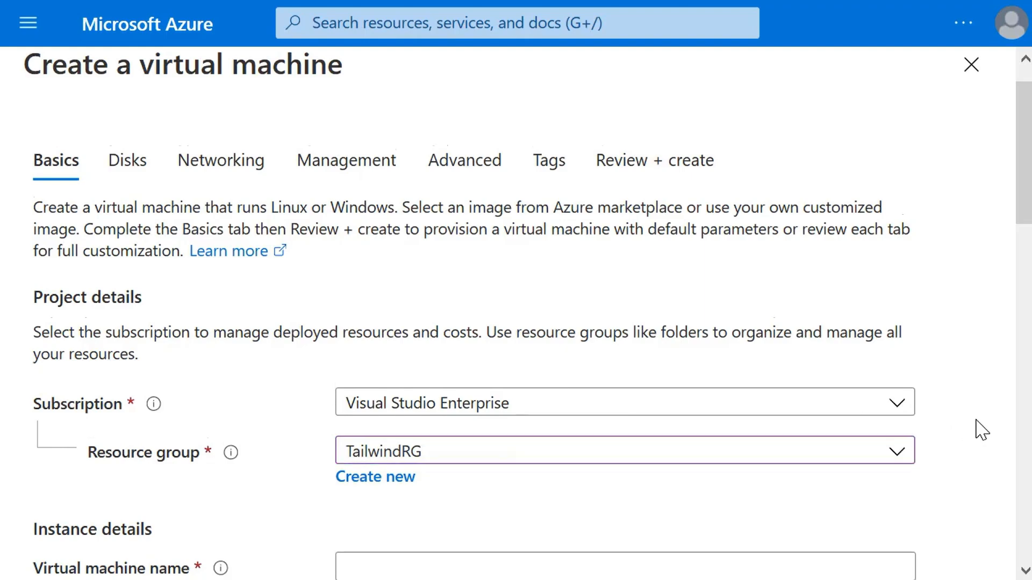
# Name the virtual machine TWT2019VM and choose the Windows Server 2019 Datacenter image
pyautogui.scroll(-2, 737, 435)
pyautogui.click(716, 436)
pyautogui.write('TWT2')
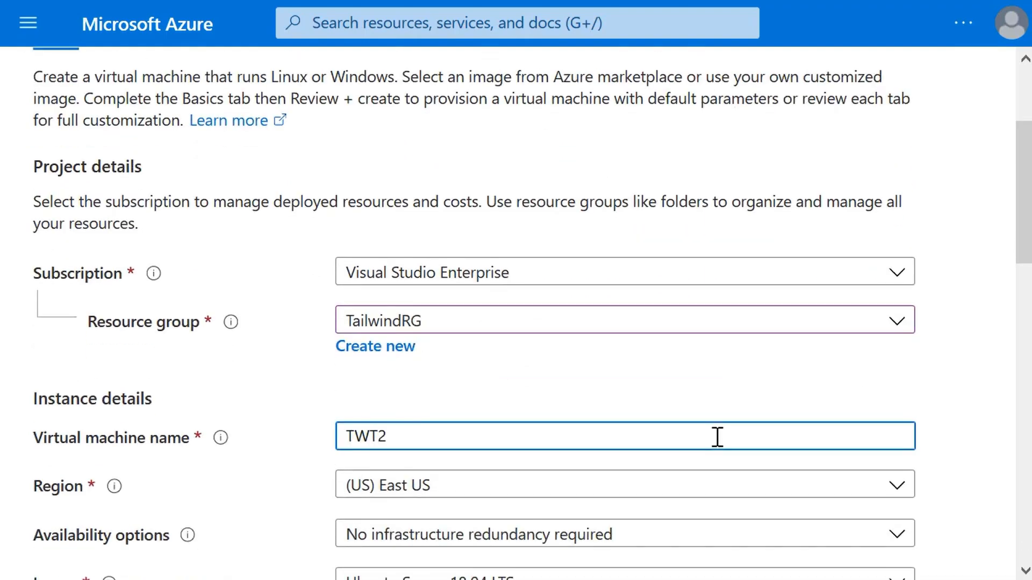
pyautogui.write('019')
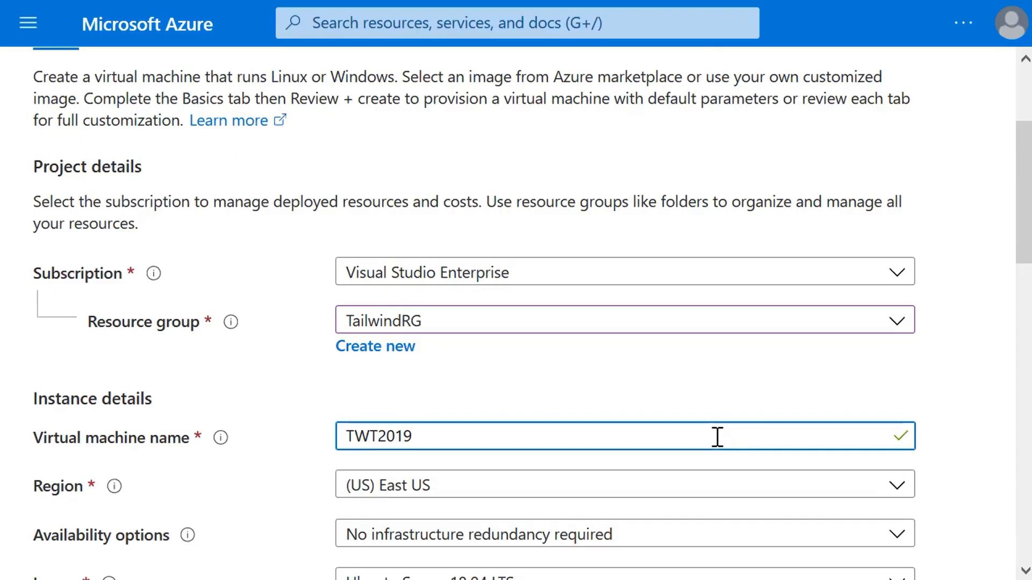
pyautogui.write('VM')
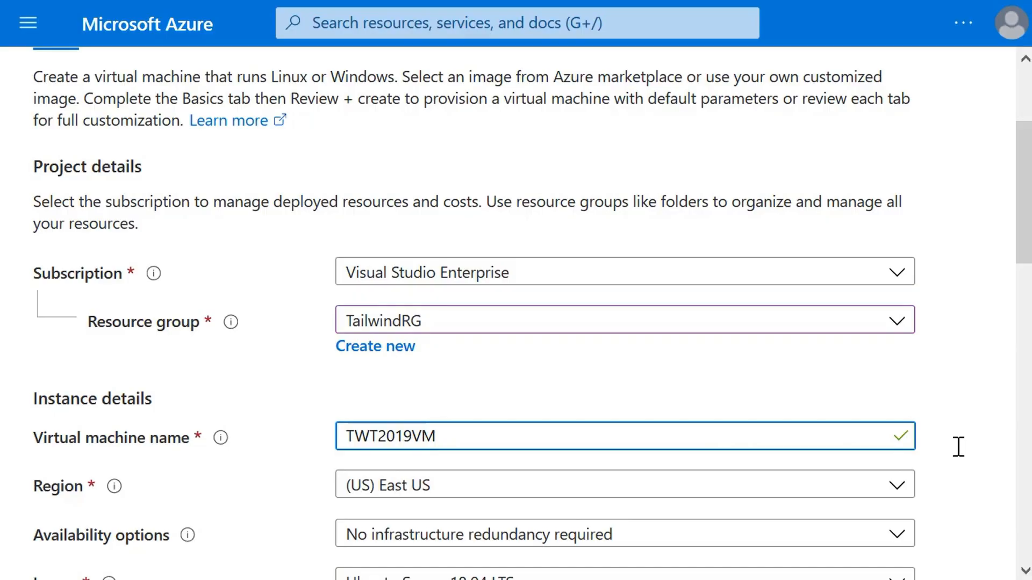
pyautogui.scroll(-2, 956, 449)
pyautogui.click(896, 460)
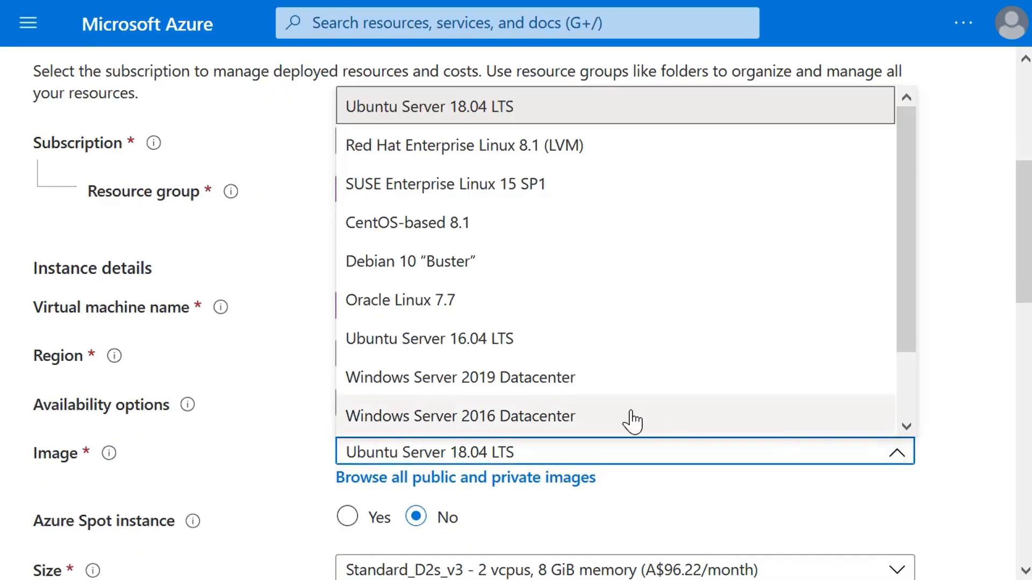
pyautogui.click(572, 383)
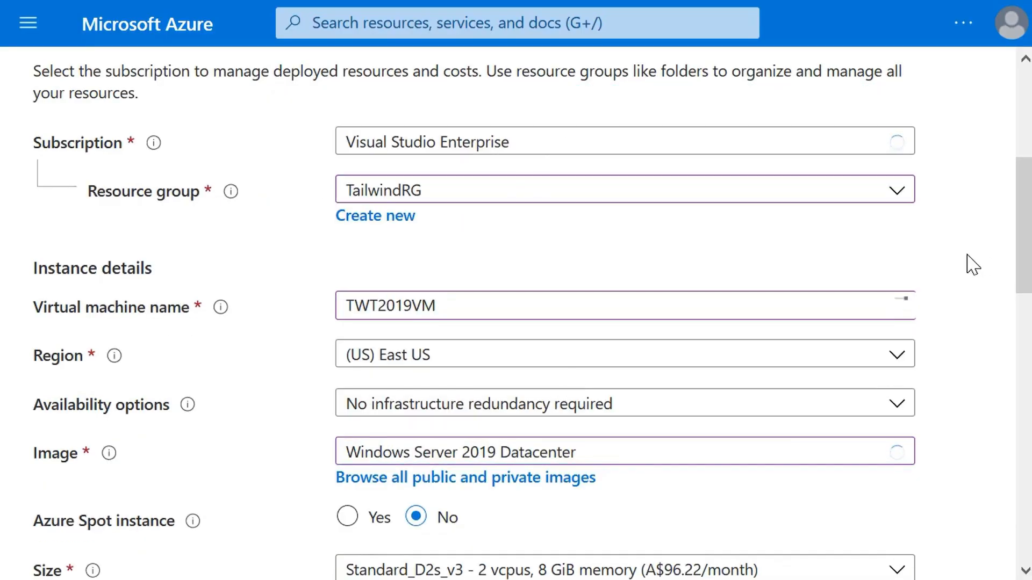
# Set the administrator username to prime, then enter and confirm the administrator account password
pyautogui.scroll(-2, 969, 260)
pyautogui.scroll(-2, 958, 300)
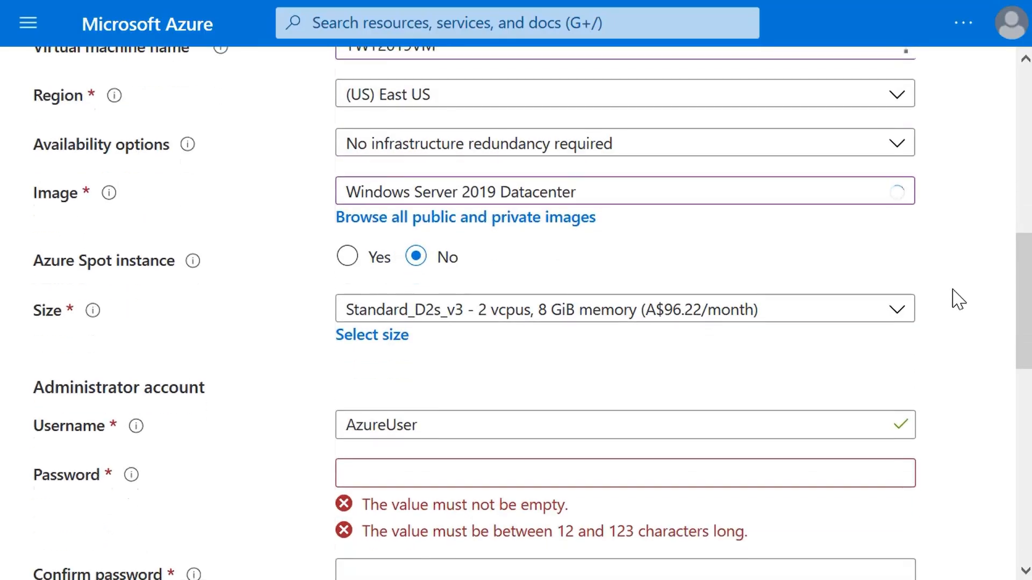
pyautogui.click(575, 426)
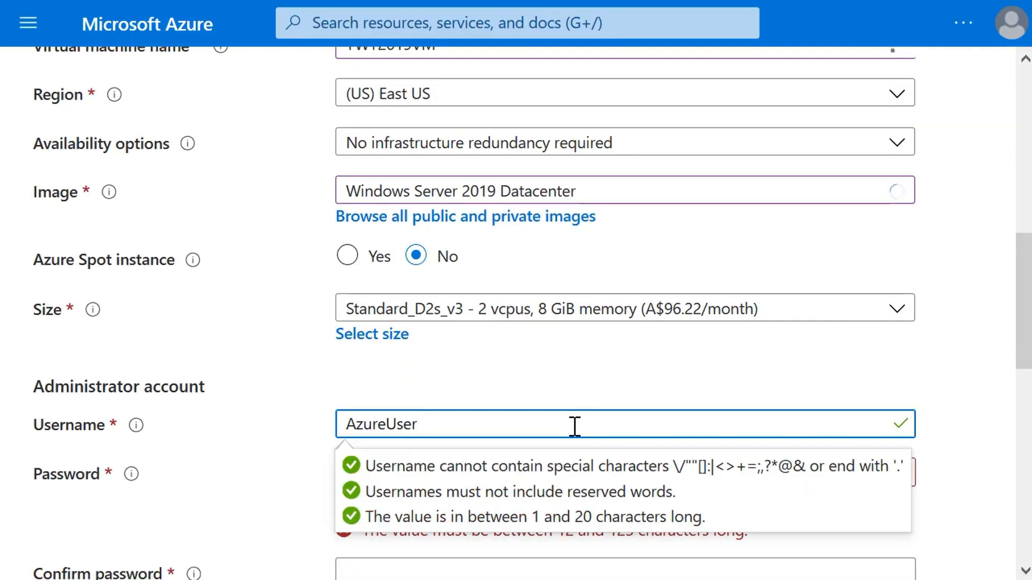
pyautogui.hotkey('ctrl', 'a')
pyautogui.write('prime')
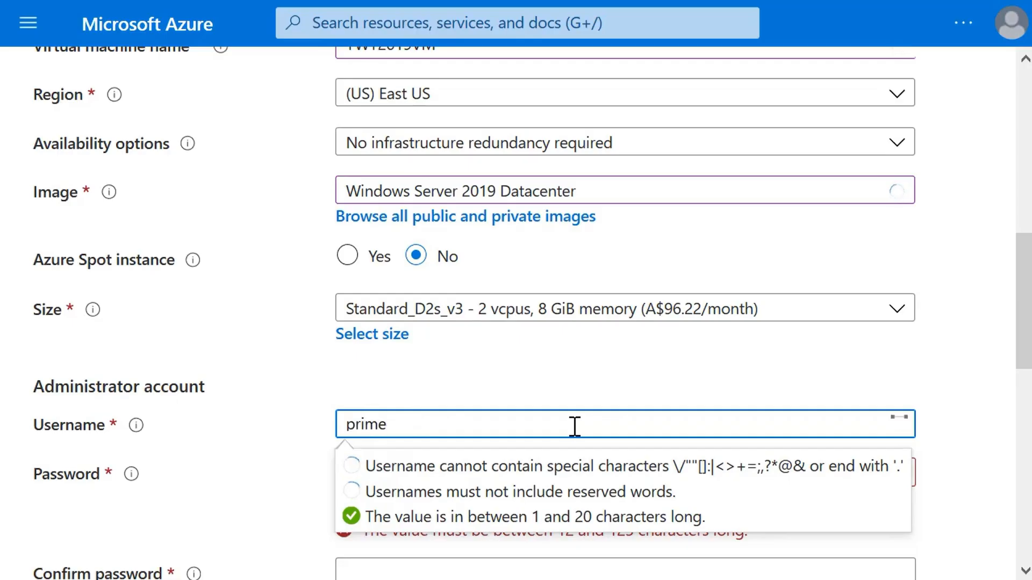
pyautogui.press('Tab')
pyautogui.hotkey('ctrl', 'v')
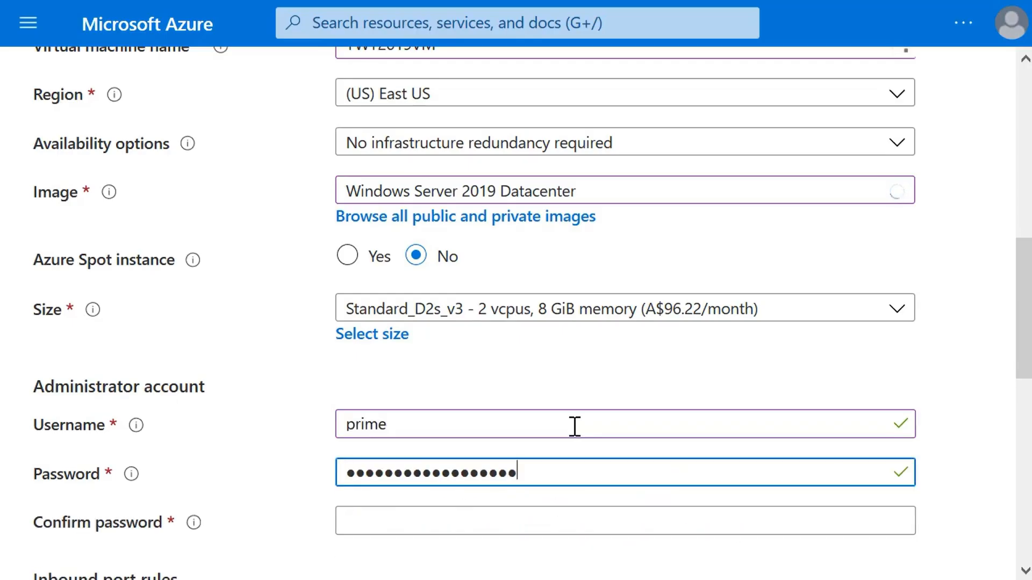
pyautogui.press('Tab')
pyautogui.hotkey('ctrl', 'v')
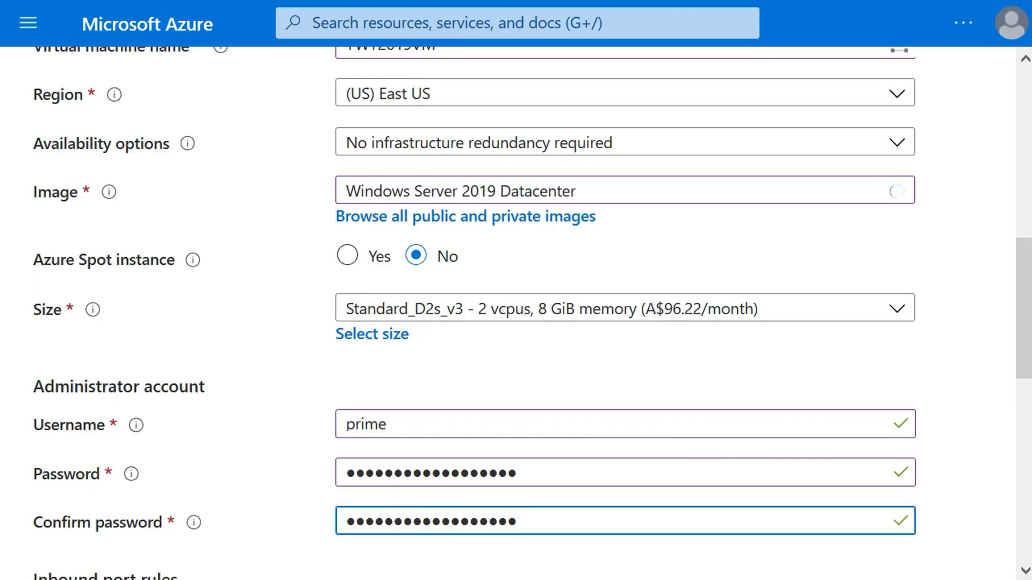
# Set the virtual machine's public inbound ports to None
pyautogui.scroll(-3, 979, 394)
pyautogui.scroll(-4, 951, 435)
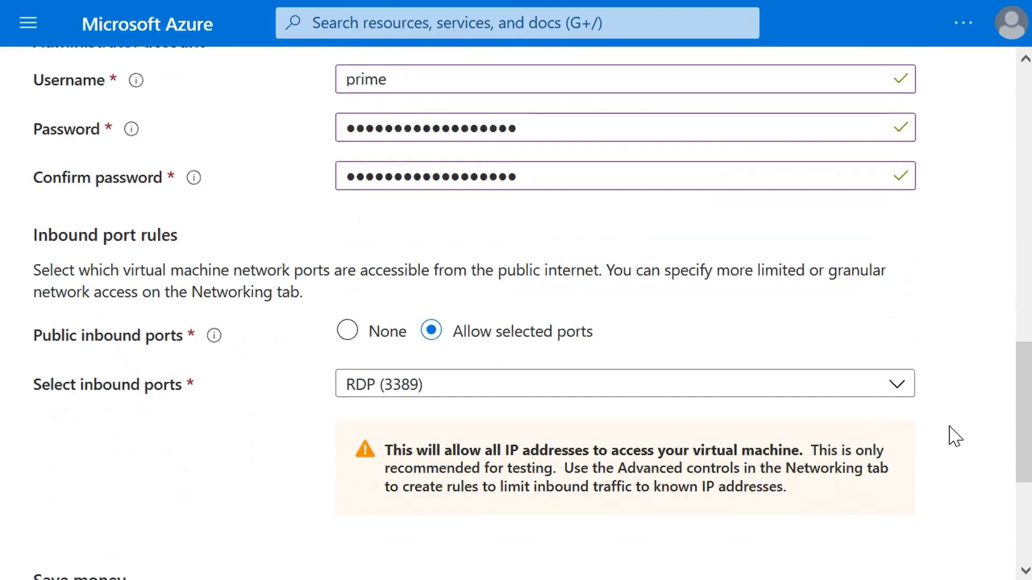
pyautogui.scroll(-5, 951, 435)
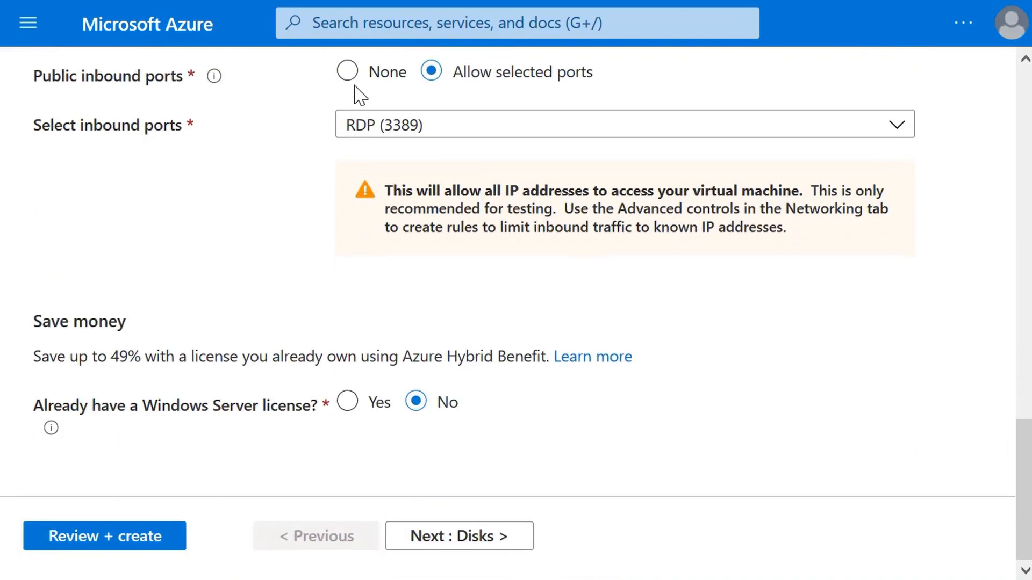
pyautogui.click(346, 74)
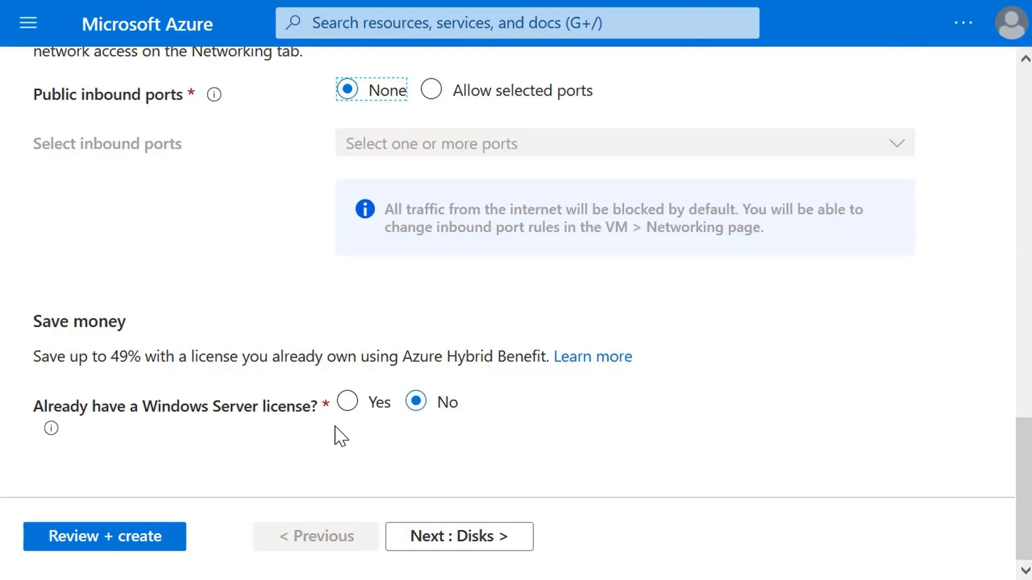
# Accept the default disk settings and continue to the virtual machine's networking settings
pyautogui.click(459, 536)
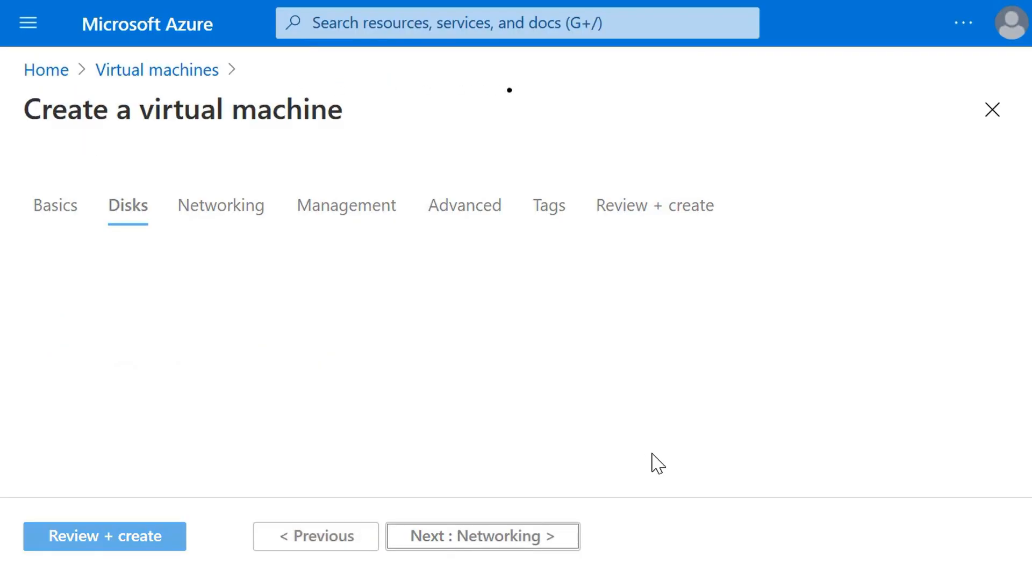
pyautogui.scroll(-6, 1019, 403)
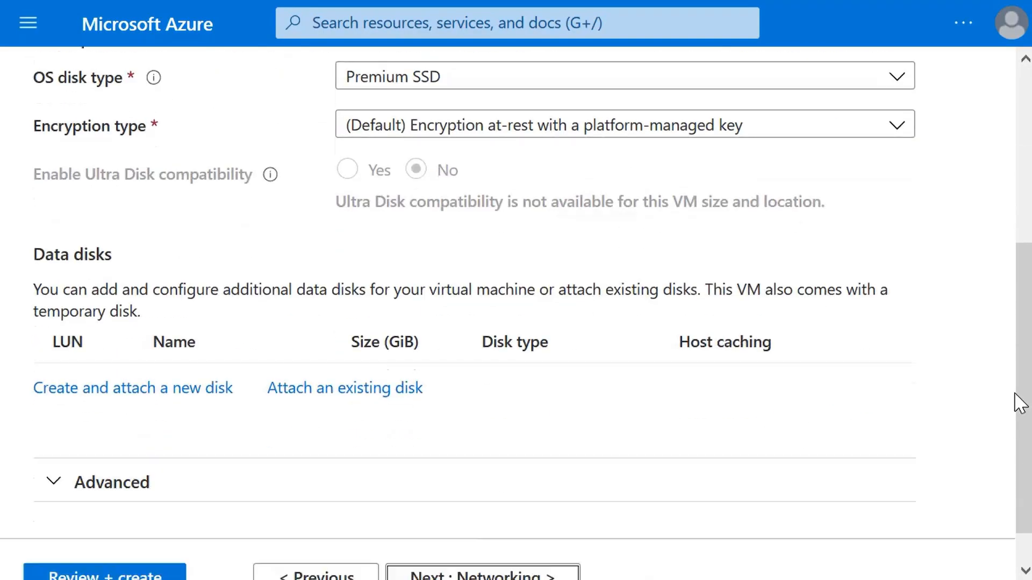
pyautogui.click(486, 536)
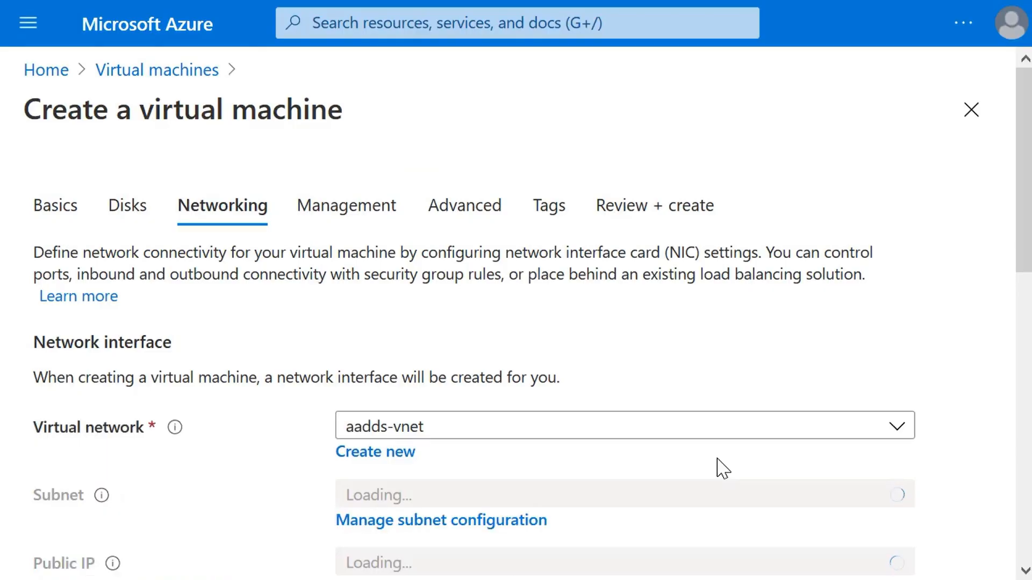
# Start a new virtual network named ttvnet with the address range 10.2.0.0/16
pyautogui.click(395, 453)
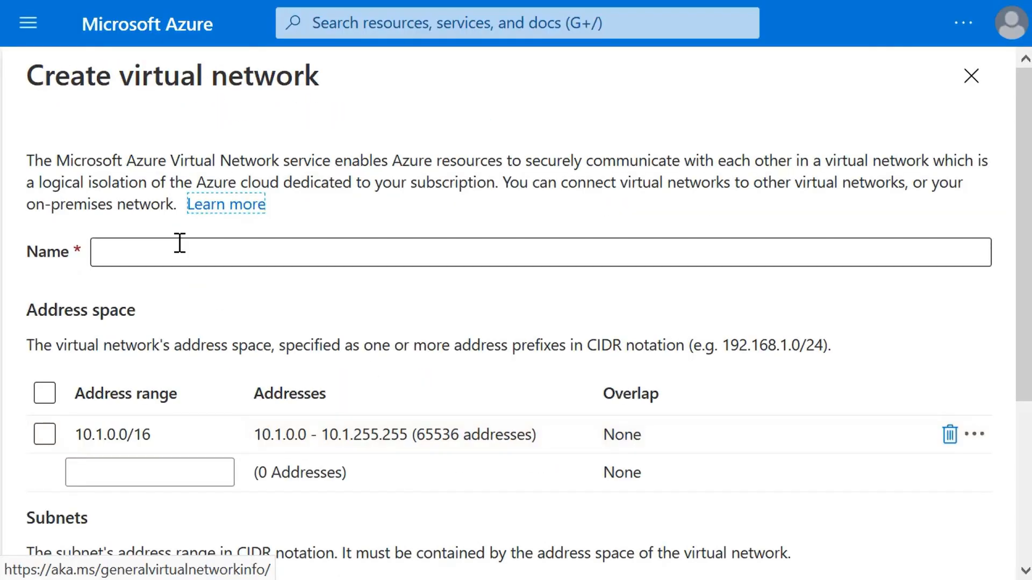
pyautogui.click(180, 244)
pyautogui.write('ttvnet')
pyautogui.click(114, 444)
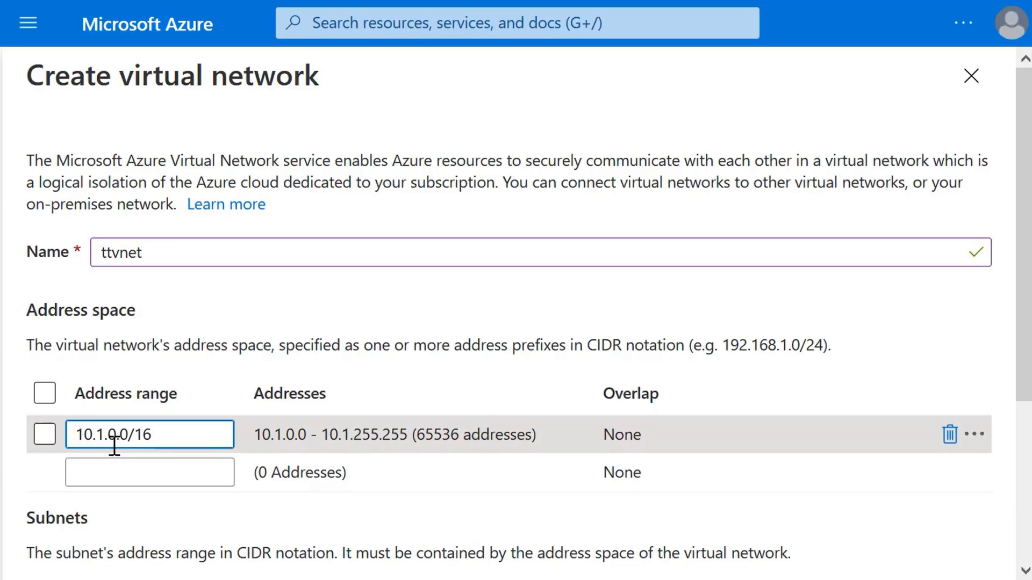
pyautogui.press('BackSpace')
pyautogui.write('2')
# Add a subnet named alpha with address range 10.2.0.0/24 and confirm the new virtual network
pyautogui.scroll(-2, 107, 473)
pyautogui.click(96, 503)
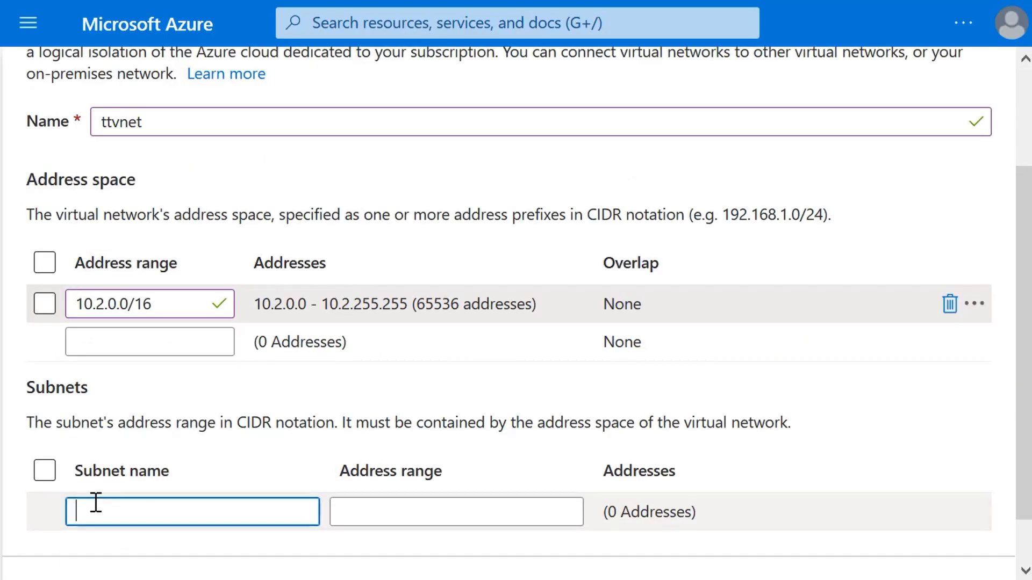
pyautogui.write('alpha')
pyautogui.press('Tab')
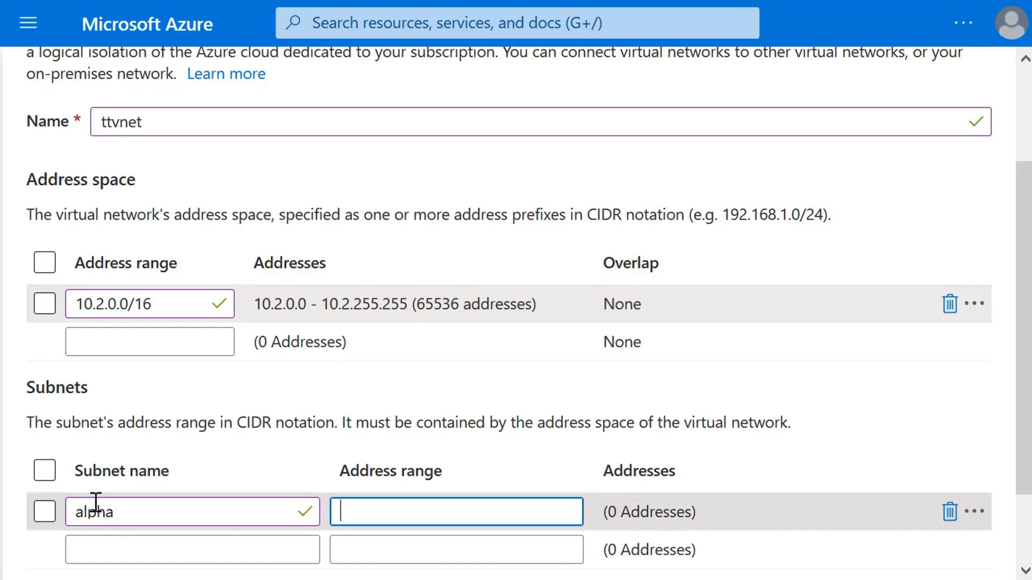
pyautogui.write('10.2.0.0/24')
pyautogui.scroll(-1, 293, 423)
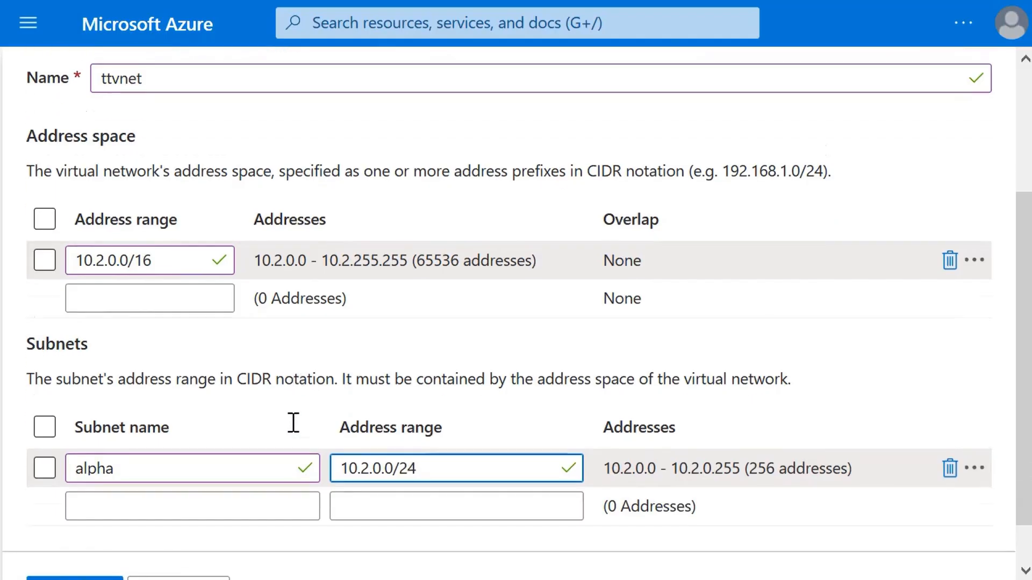
pyautogui.scroll(-1, 293, 423)
pyautogui.click(93, 542)
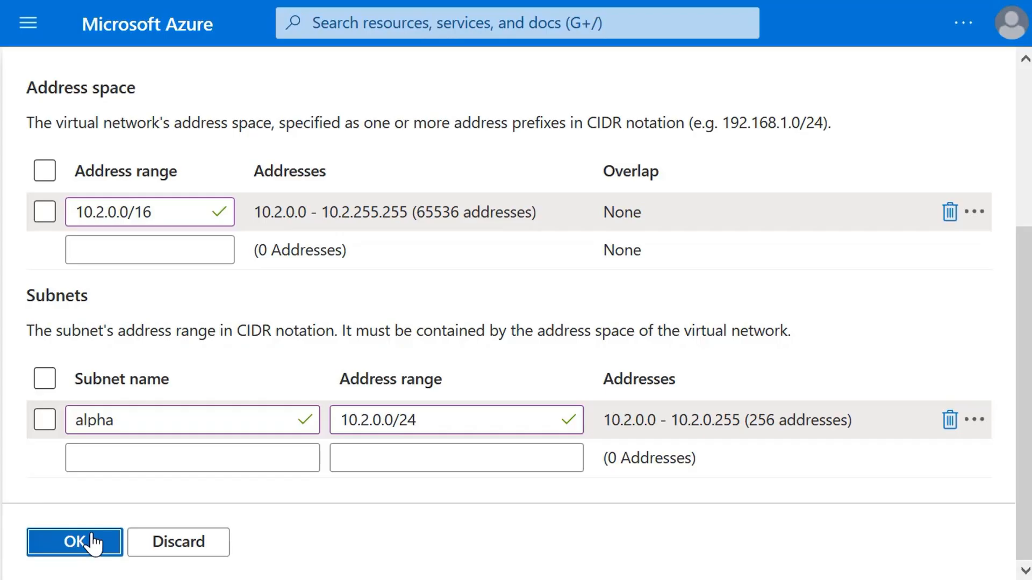
pyautogui.click(94, 543)
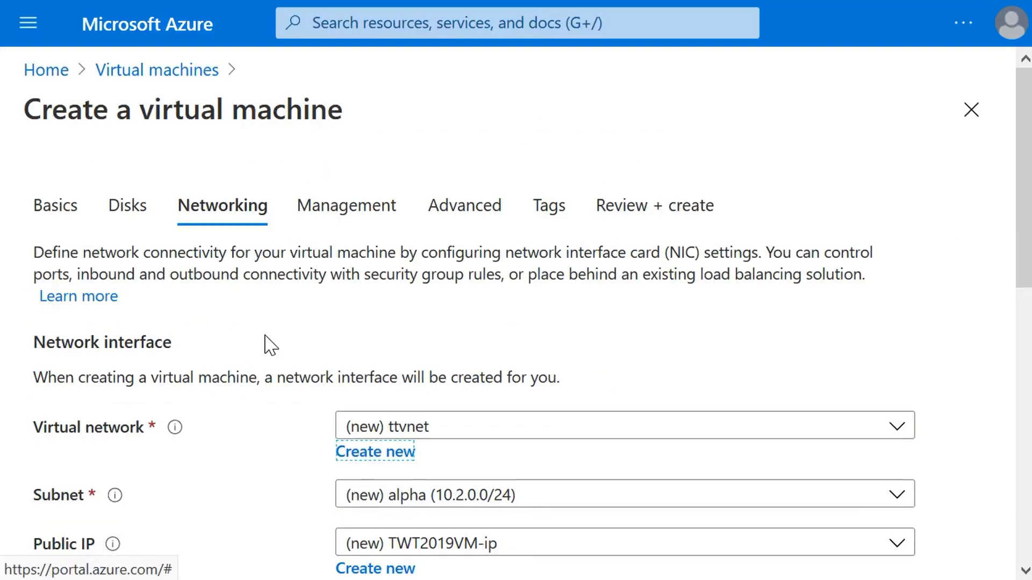
# Keep the remaining networking options at their defaults and continue to the management settings
pyautogui.scroll(-5, 267, 346)
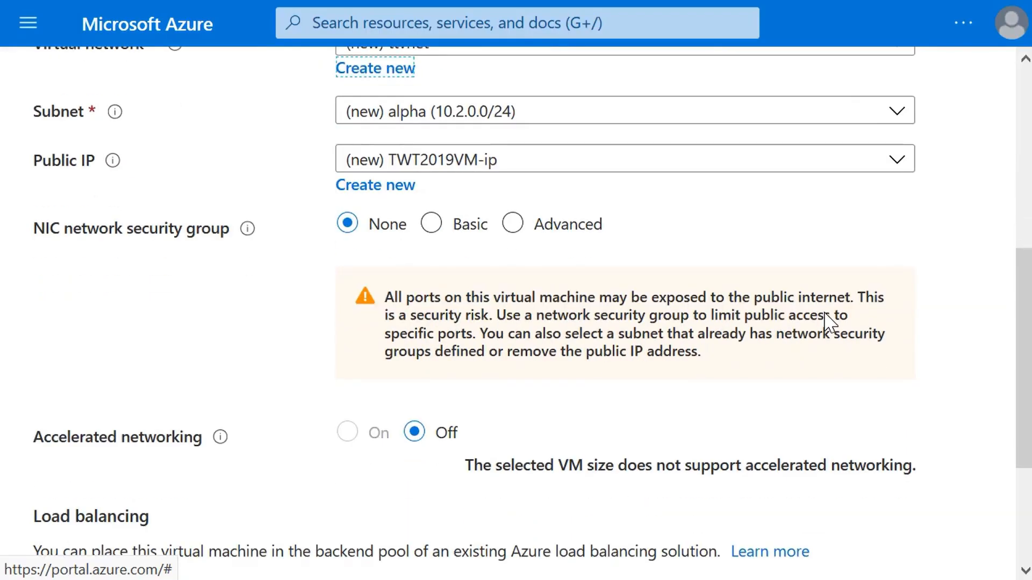
pyautogui.scroll(-3, 828, 322)
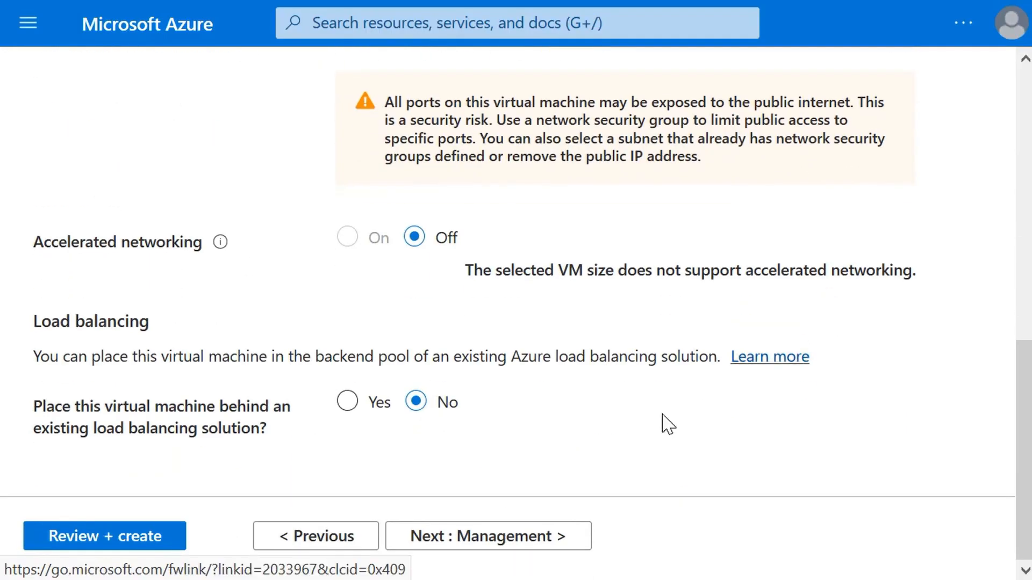
pyautogui.click(480, 534)
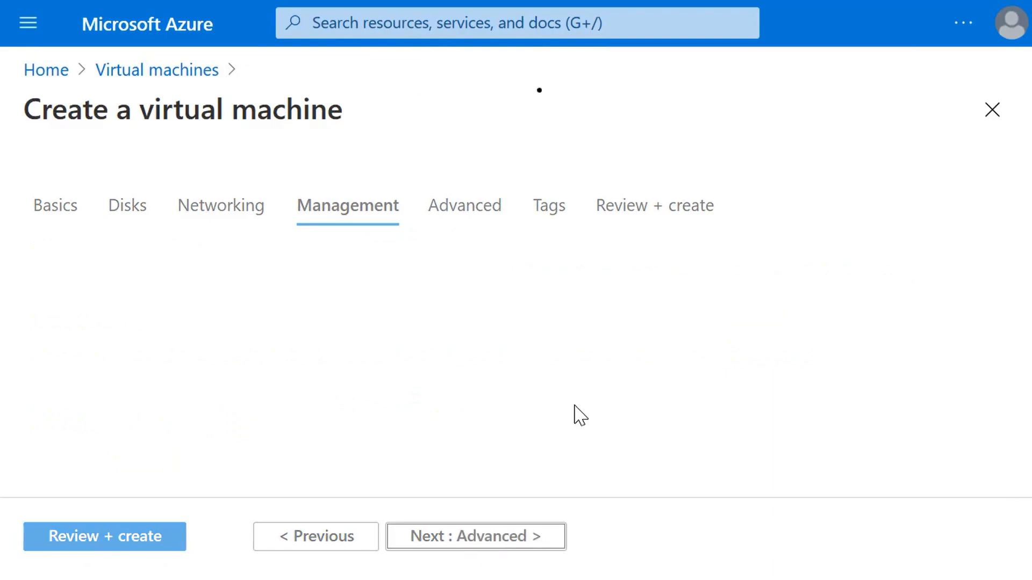
# Turn on the system assigned managed identity and login with AAD credentials, and continue to the advanced settings
pyautogui.scroll(-5, 580, 416)
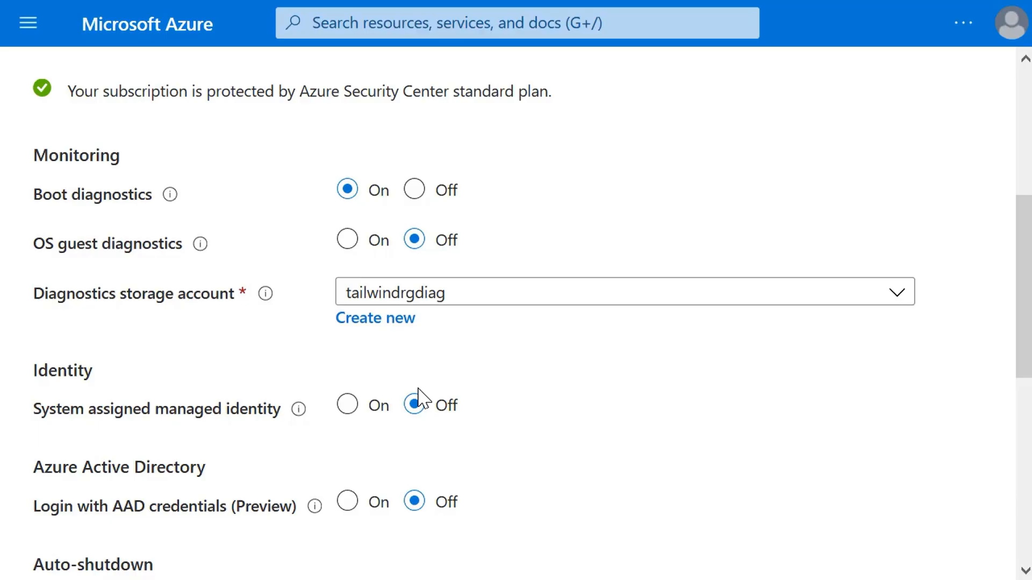
pyautogui.click(347, 405)
pyautogui.click(347, 503)
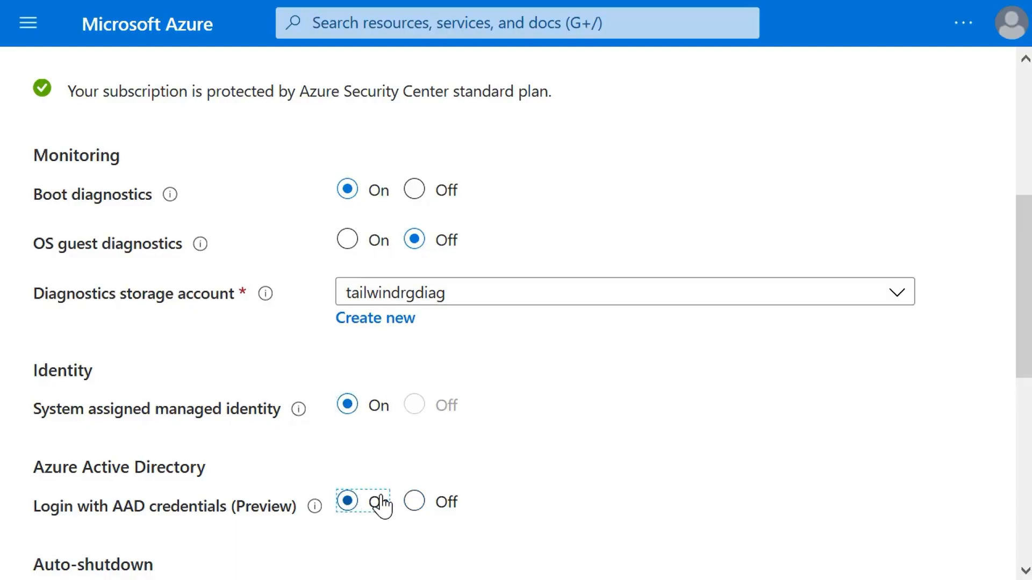
pyautogui.scroll(-5, 813, 378)
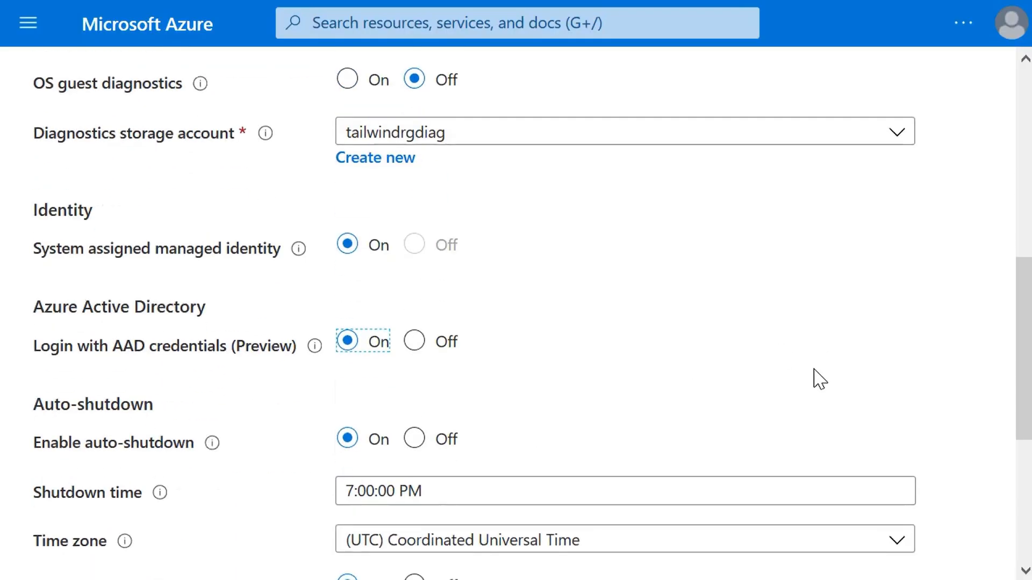
pyautogui.scroll(-3, 815, 376)
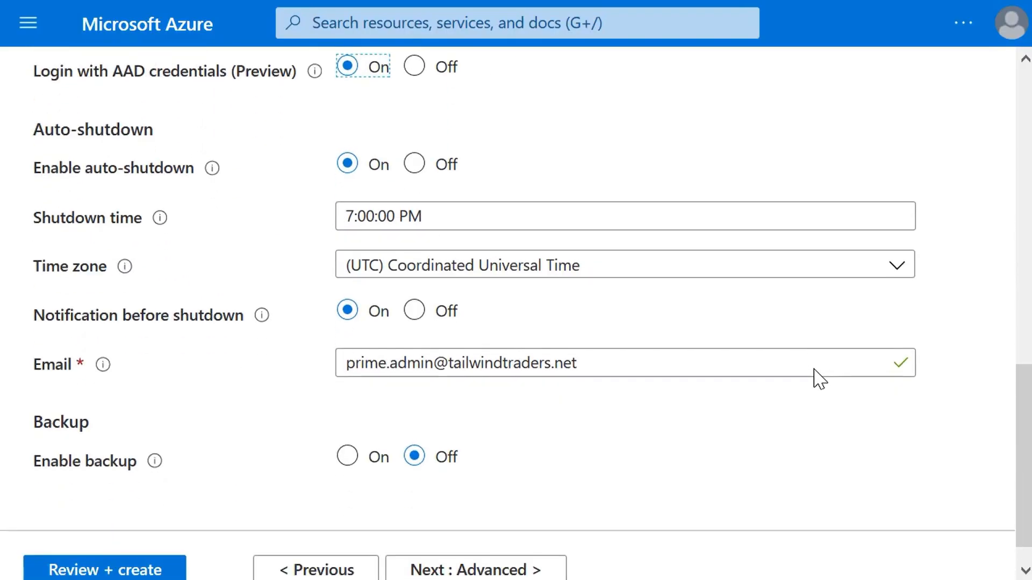
pyautogui.click(475, 571)
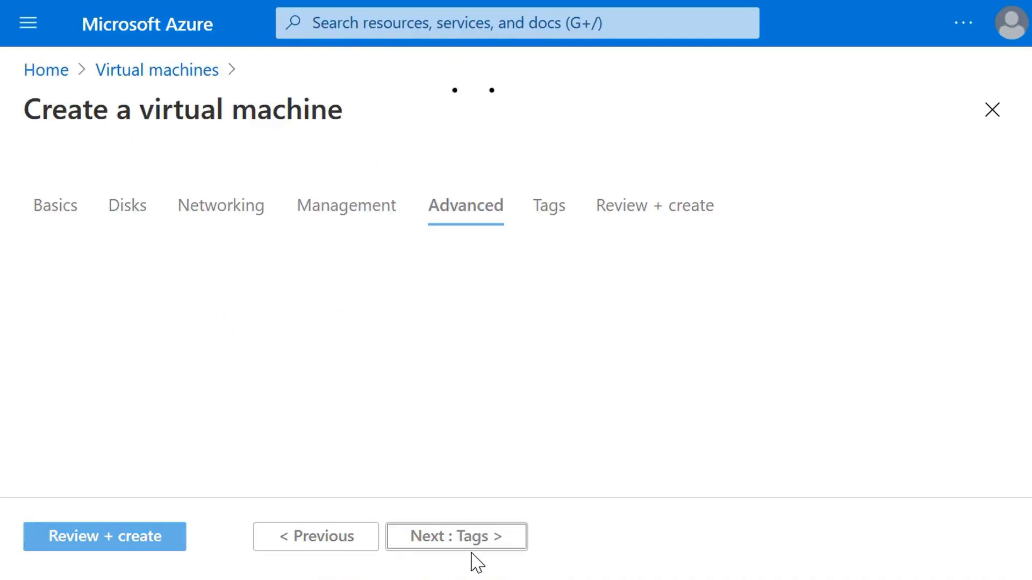
# Leave the advanced settings and tags at their defaults and continue to the final review
pyautogui.scroll(-10, 541, 431)
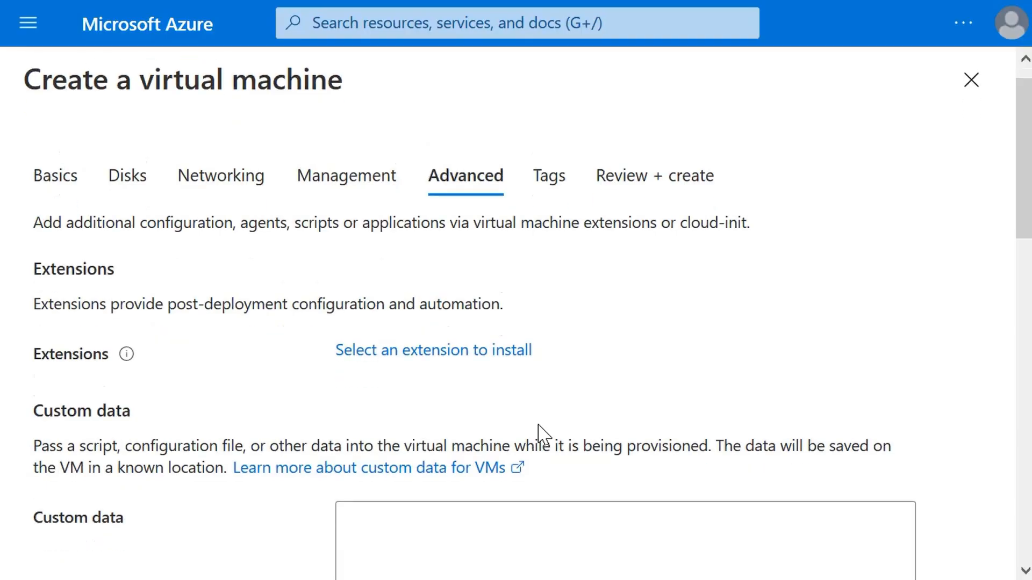
pyautogui.scroll(-5, 541, 431)
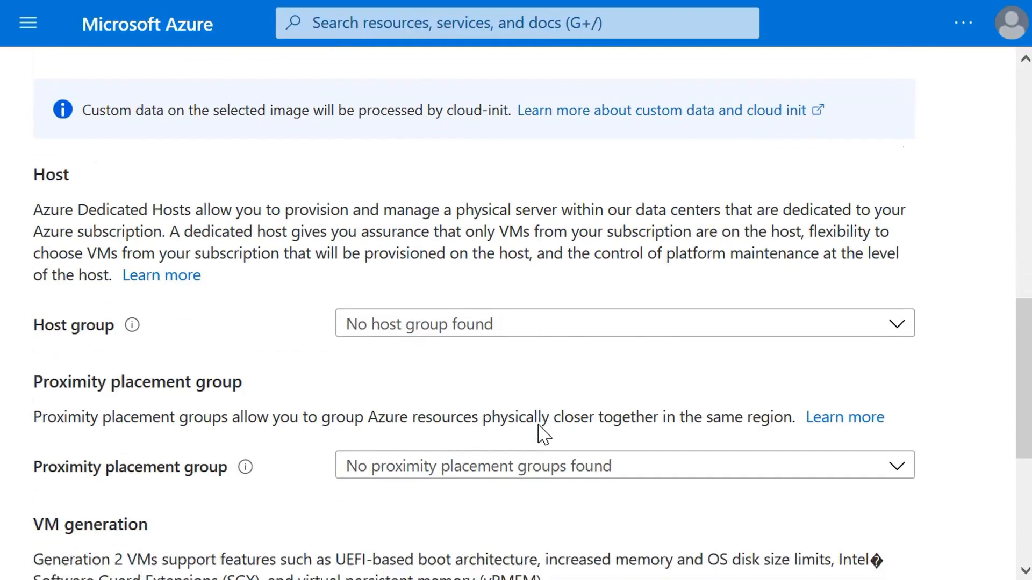
pyautogui.click(481, 531)
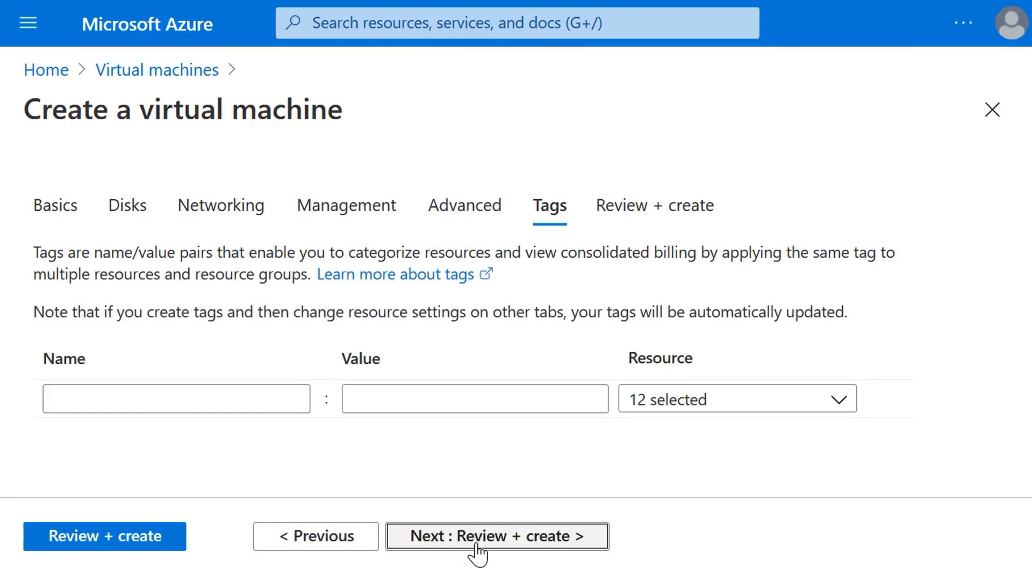
pyautogui.click(476, 537)
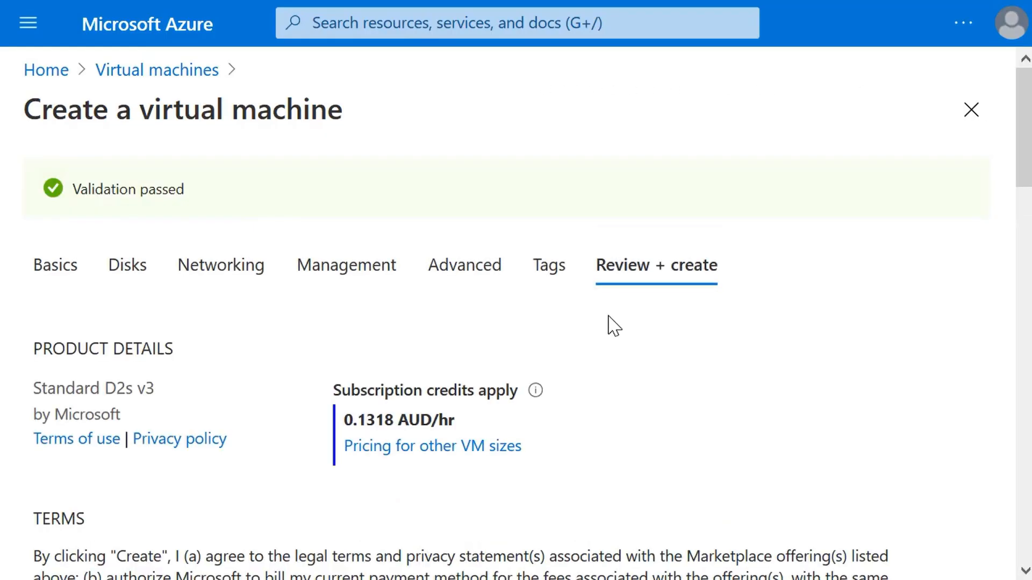
# Review the configuration summary through to the management and advanced sections, and create the virtual machine
pyautogui.scroll(-15, 610, 323)
pyautogui.scroll(-5, 663, 305)
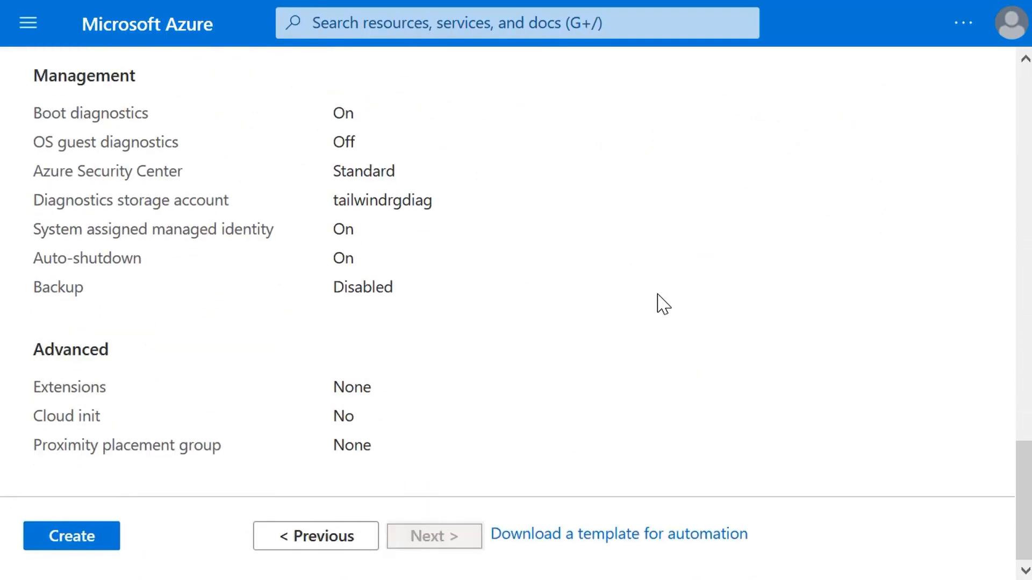
pyautogui.click(43, 538)
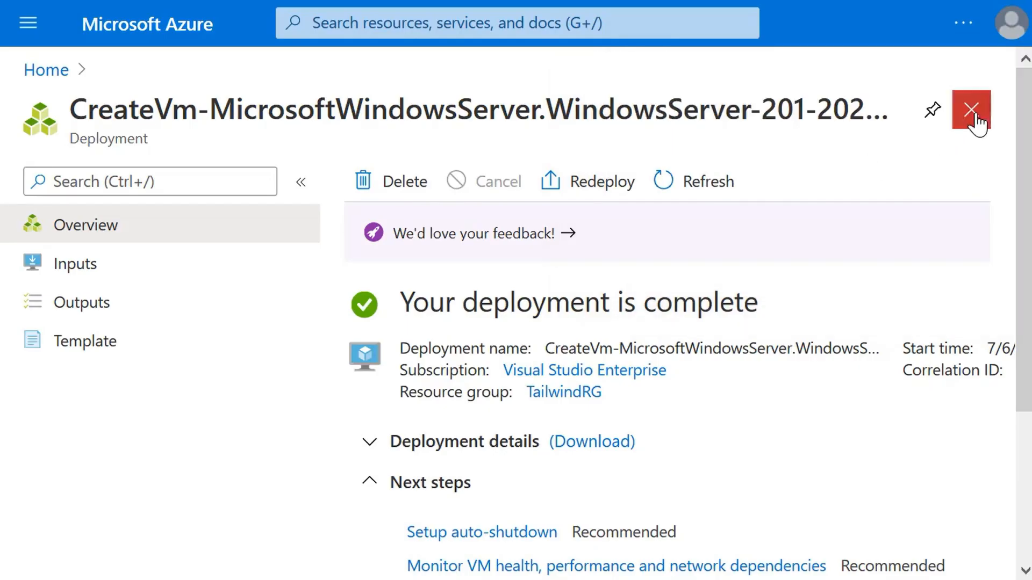
# Close the finished deployment and open the TWT2019VM virtual machine from the virtual machines list
pyautogui.click(970, 110)
pyautogui.click(242, 162)
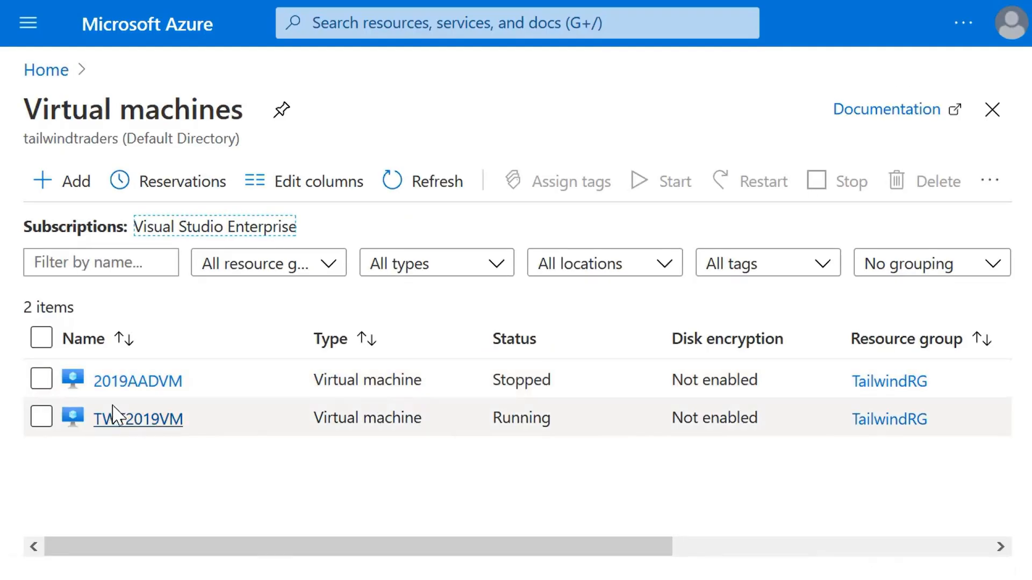
pyautogui.click(109, 420)
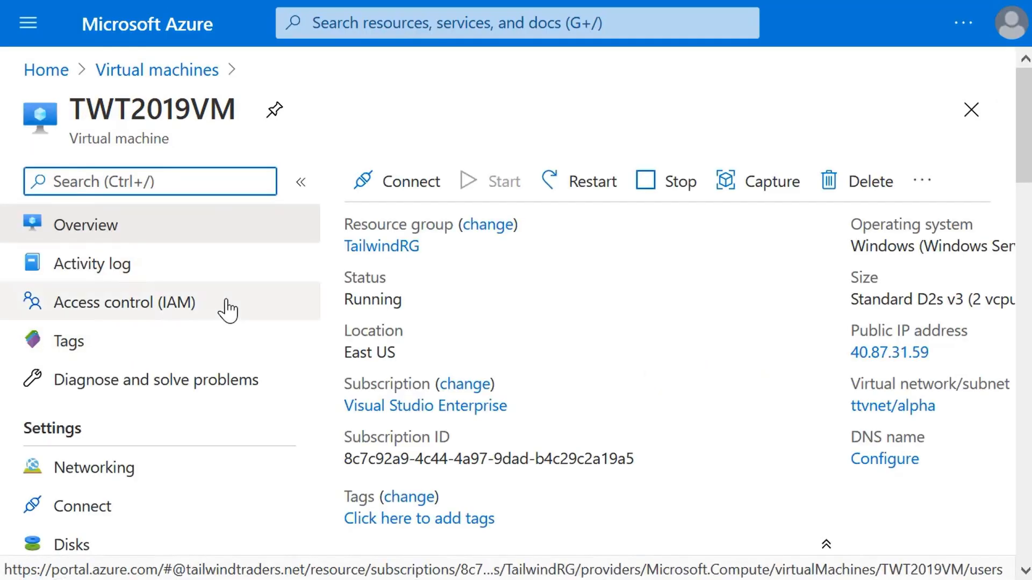
# Examine the existing role assignments in the access control settings of TWT2019VM
pyautogui.click(101, 306)
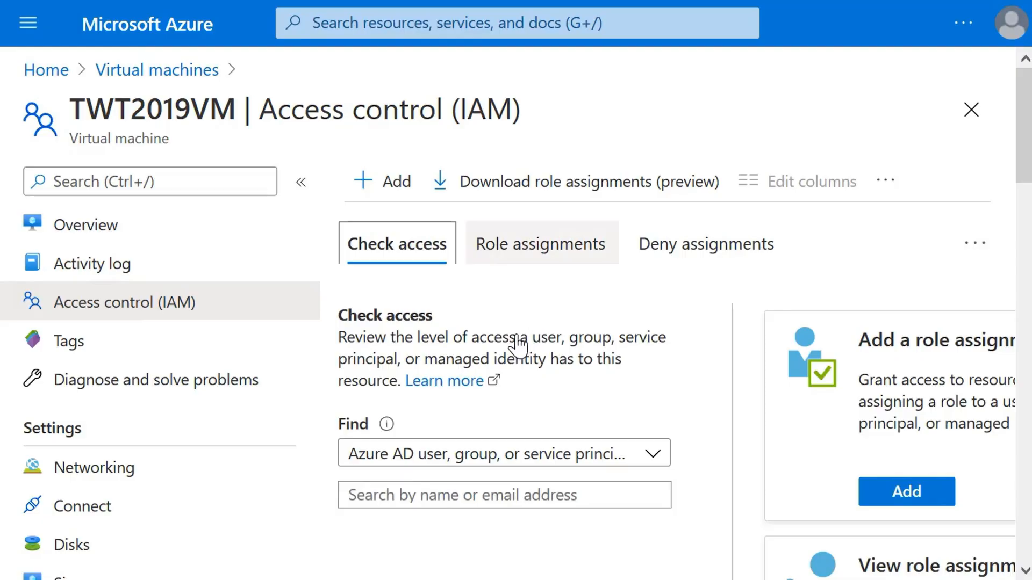
pyautogui.click(547, 256)
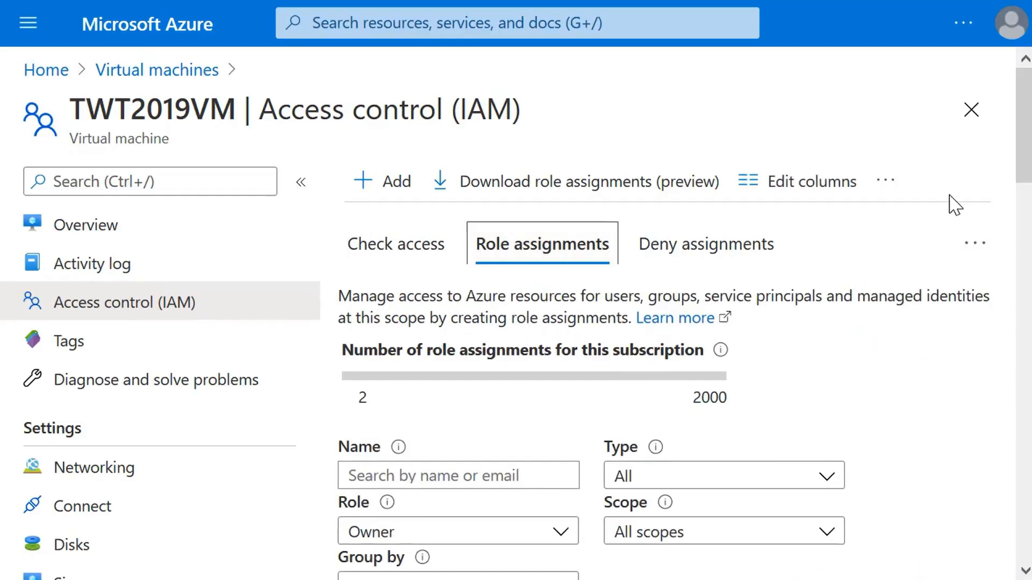
pyautogui.scroll(-10, 938, 331)
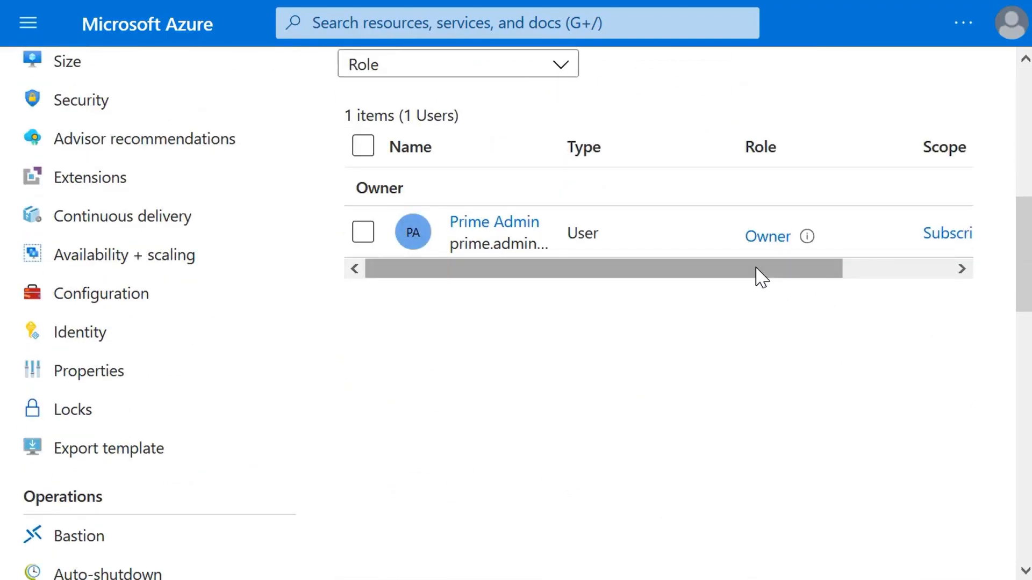
pyautogui.moveTo(755, 276); pyautogui.dragTo(672, 269)
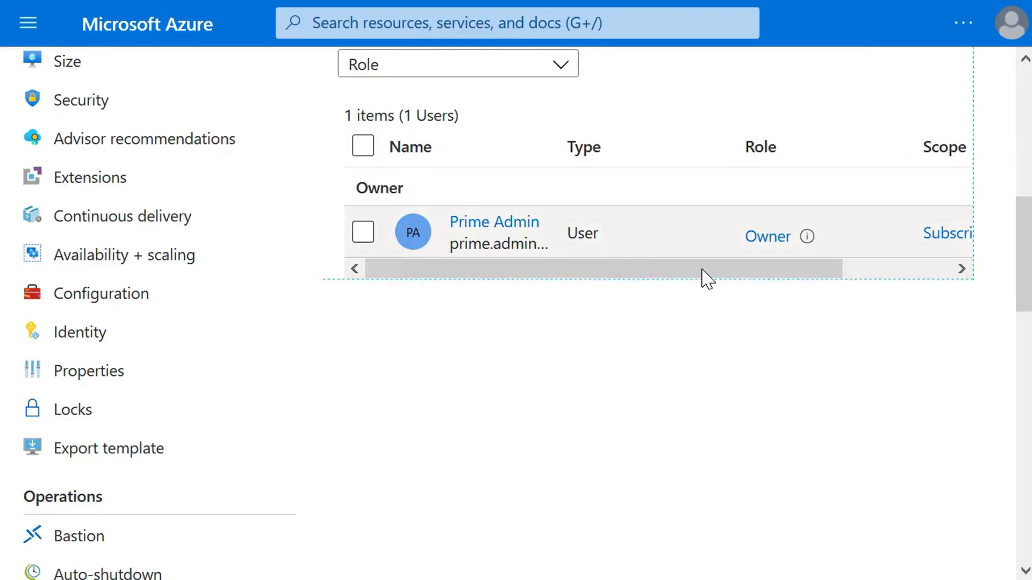
pyautogui.scroll(4, 783, 260)
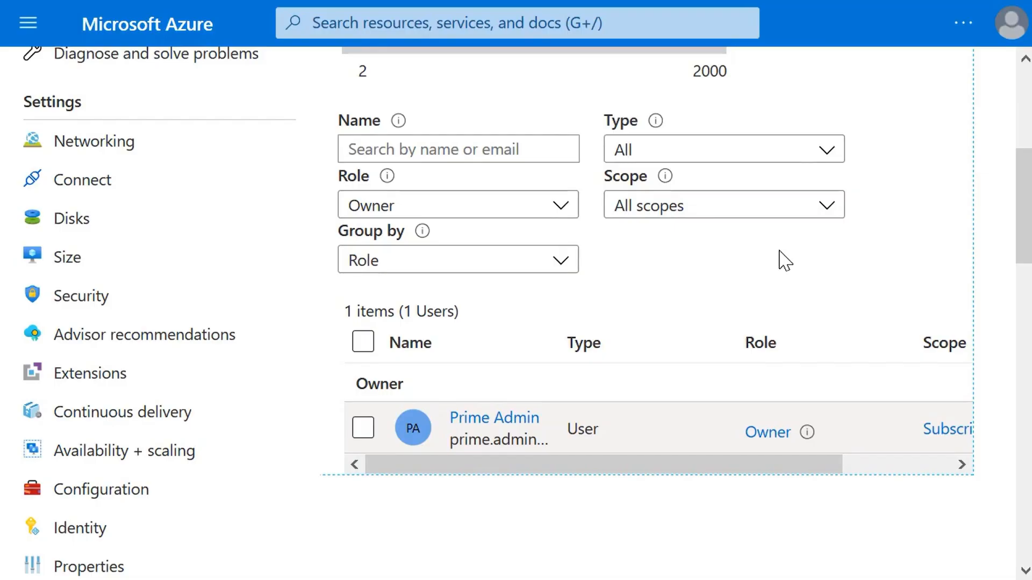
pyautogui.scroll(5, 785, 261)
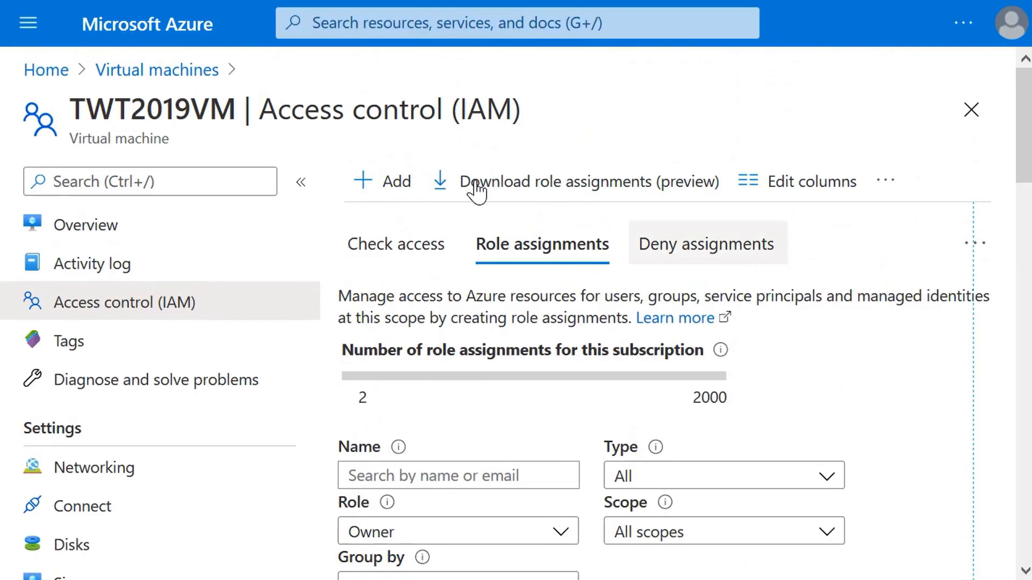
# Start a new role assignment on TWT2019VM with the Virtual Machine Administrator Login role
pyautogui.click(390, 185)
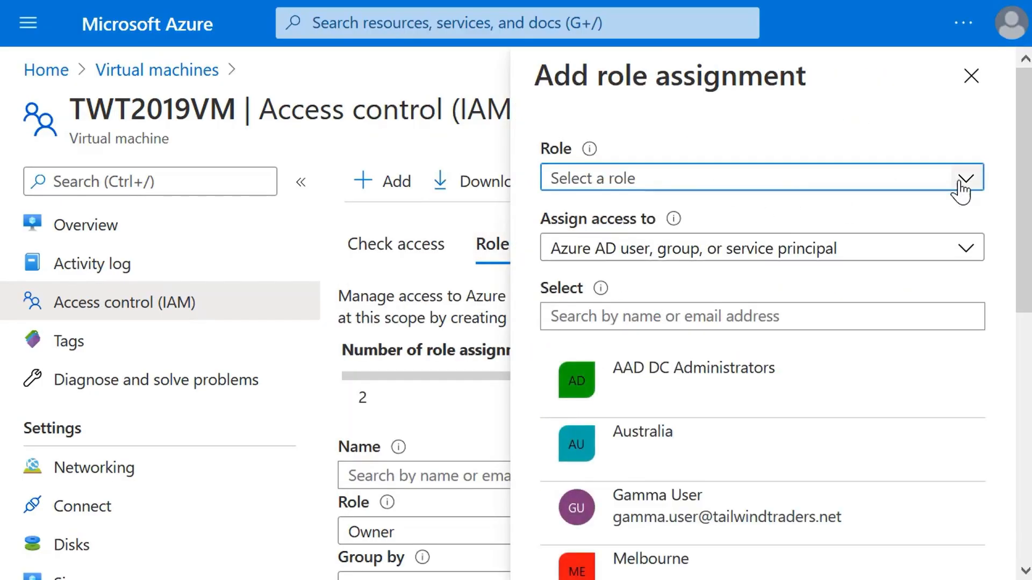
pyautogui.click(959, 186)
pyautogui.scroll(-10, 858, 264)
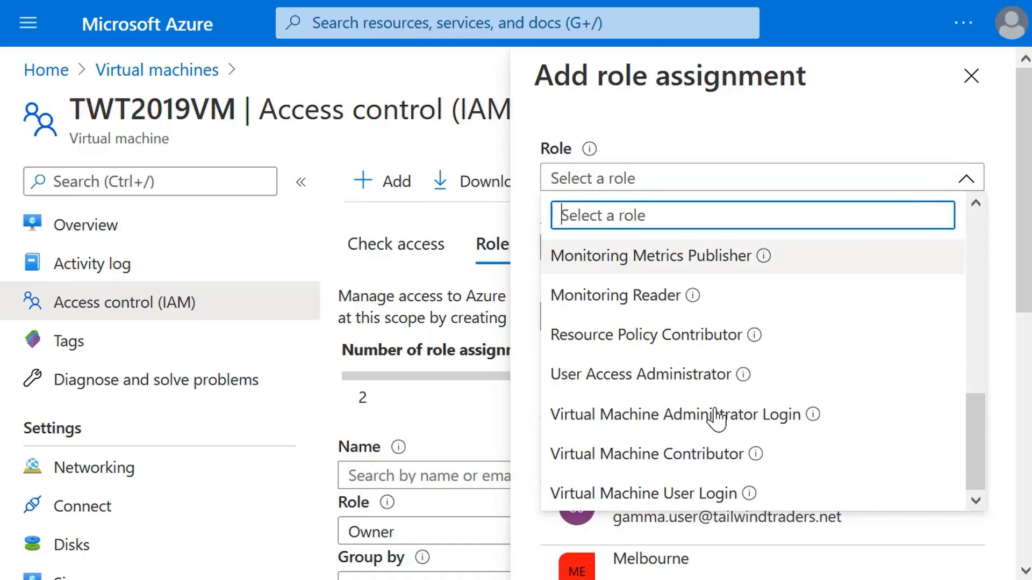
pyautogui.click(715, 416)
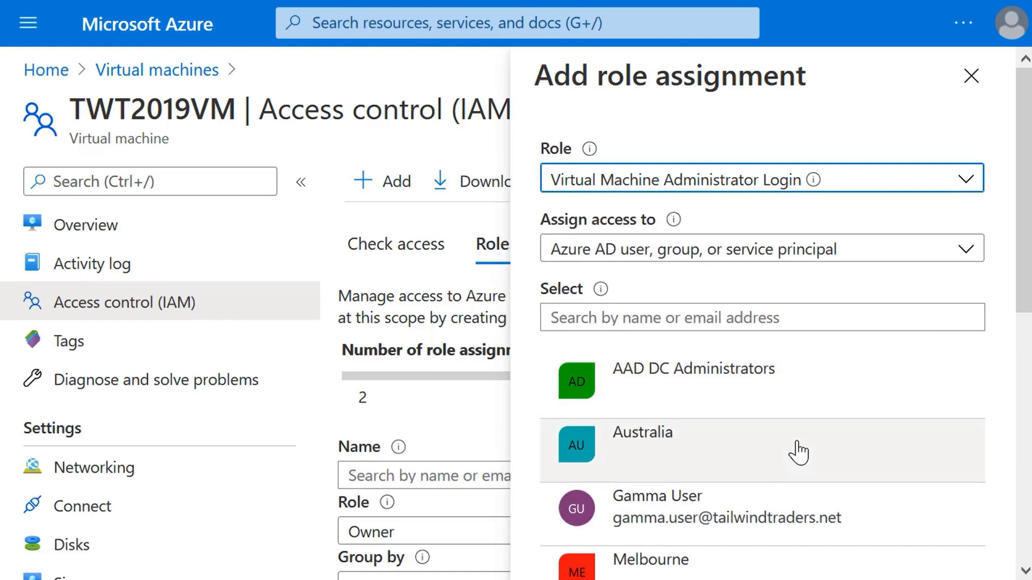
# Select the Omega Administrator account as the member, save the role assignment and dismiss the notification
pyautogui.scroll(-1, 863, 460)
pyautogui.scroll(-2, 863, 459)
pyautogui.scroll(-2, 863, 460)
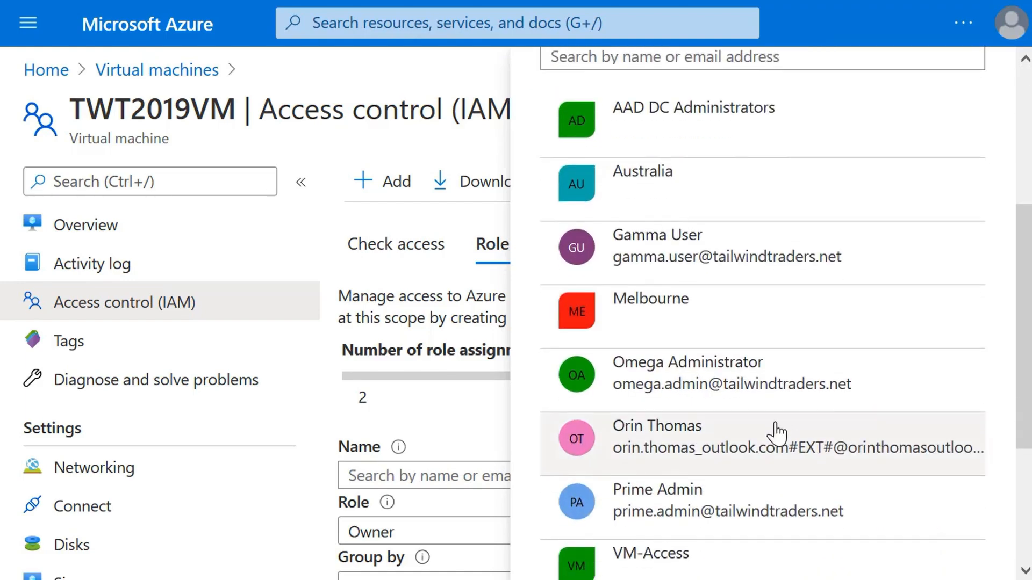
pyautogui.click(714, 385)
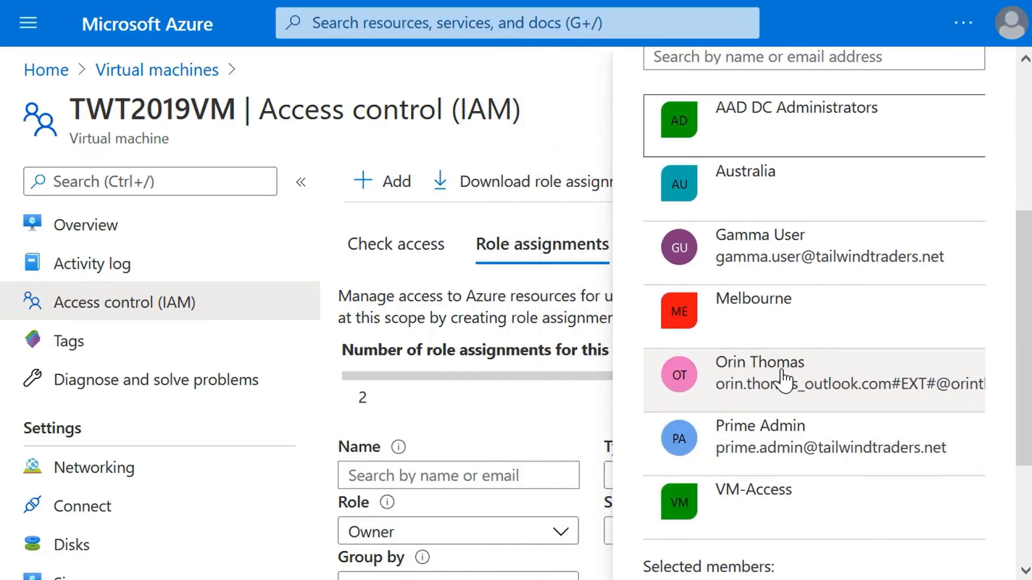
pyautogui.scroll(-3, 1020, 371)
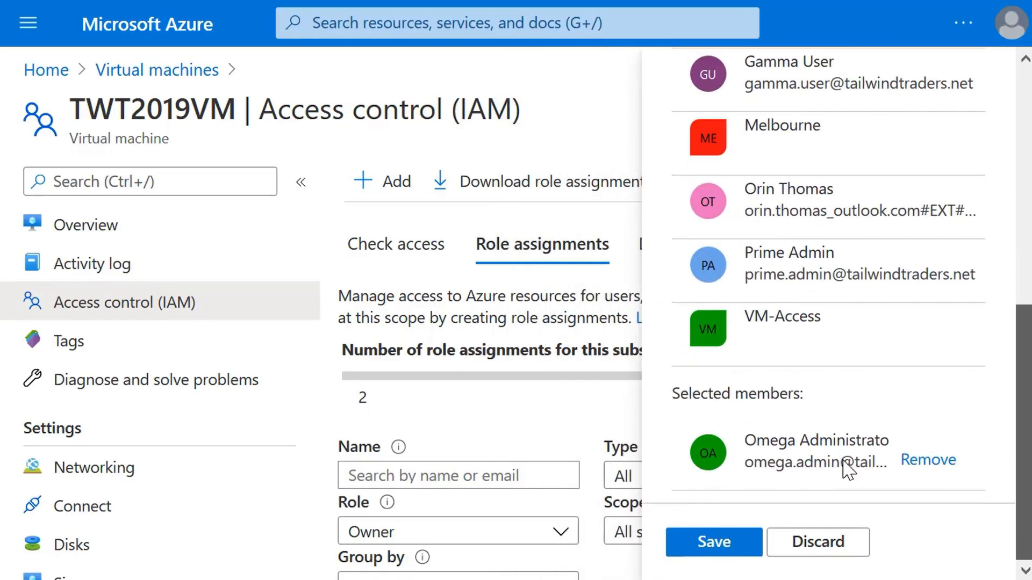
pyautogui.click(693, 539)
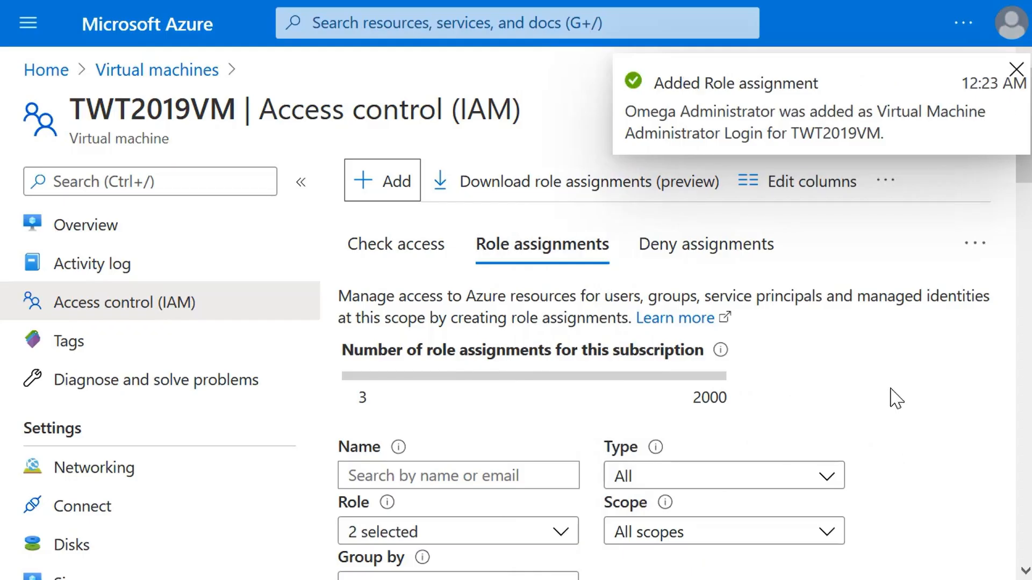
pyautogui.click(1014, 71)
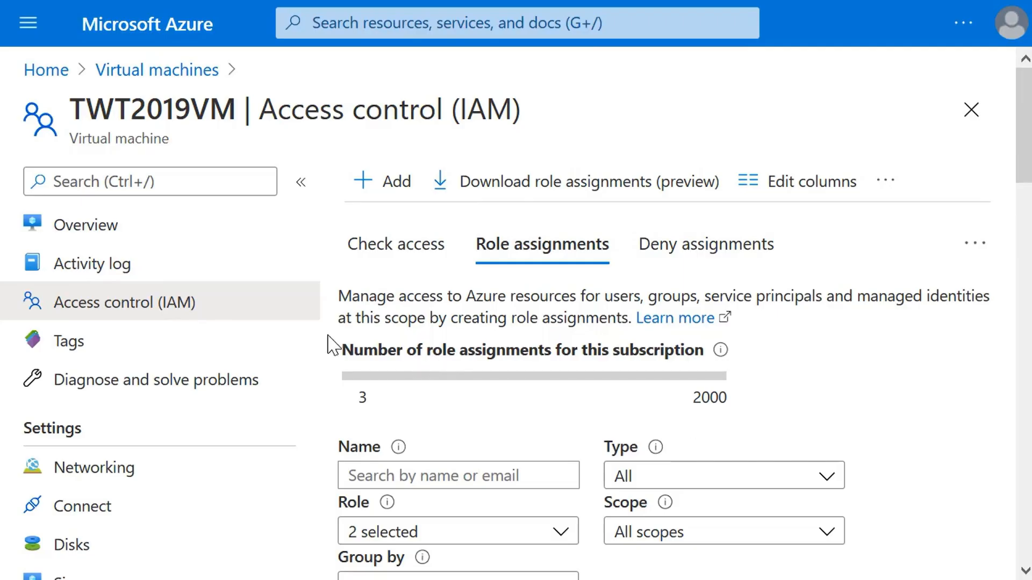
# Return to the overview of TWT2019VM and choose to connect to it with Bastion
pyautogui.click(70, 227)
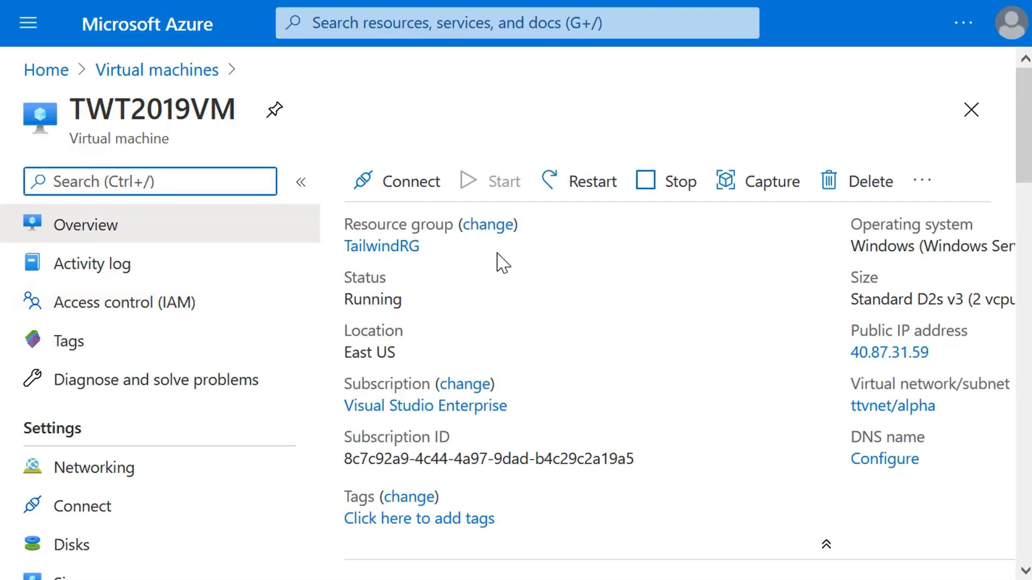
pyautogui.click(396, 188)
pyautogui.click(384, 310)
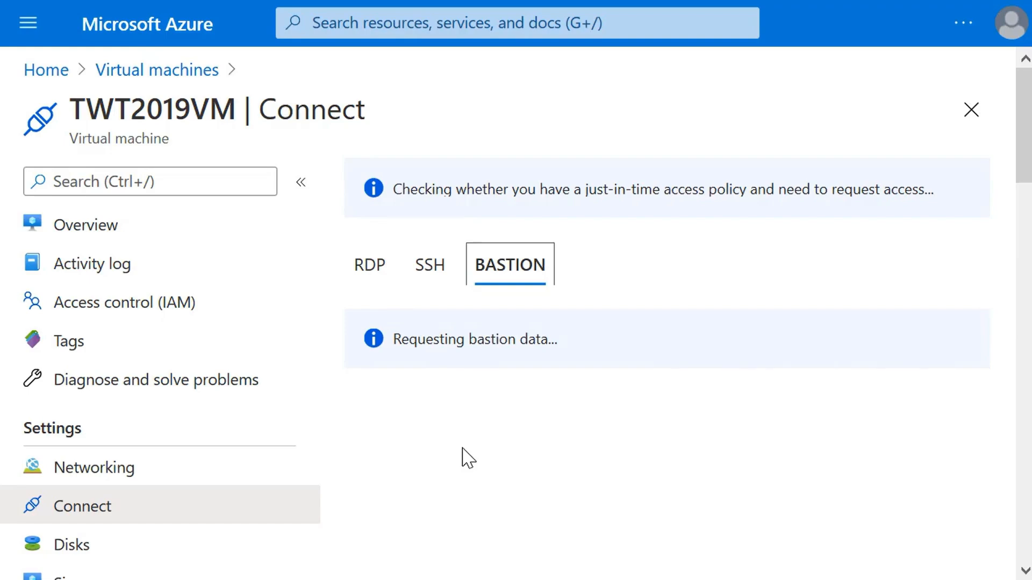
# Enter the Omega administrator's Azure AD sign-in address as username, paste the account password and connect through Bastion
pyautogui.click(457, 475)
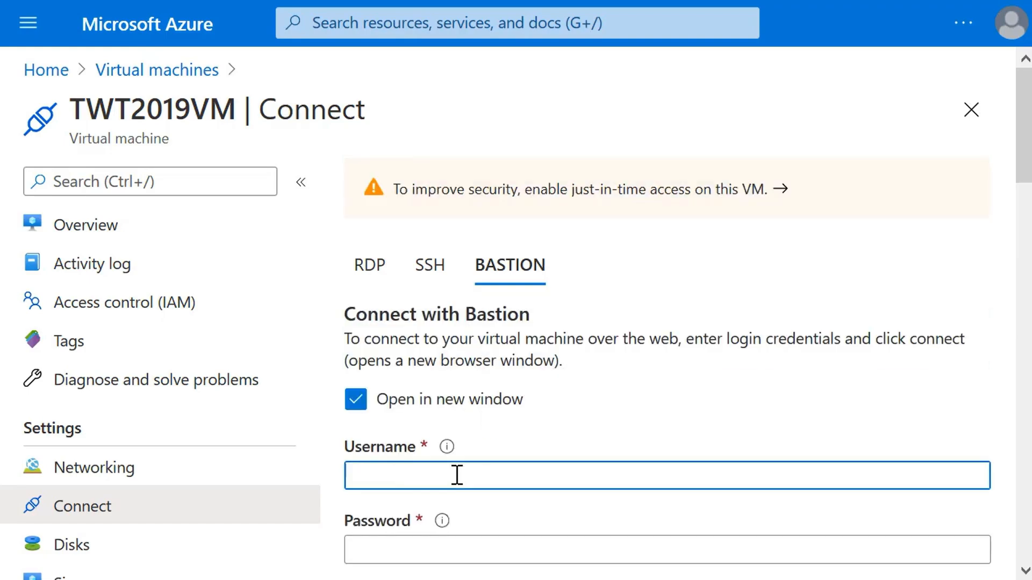
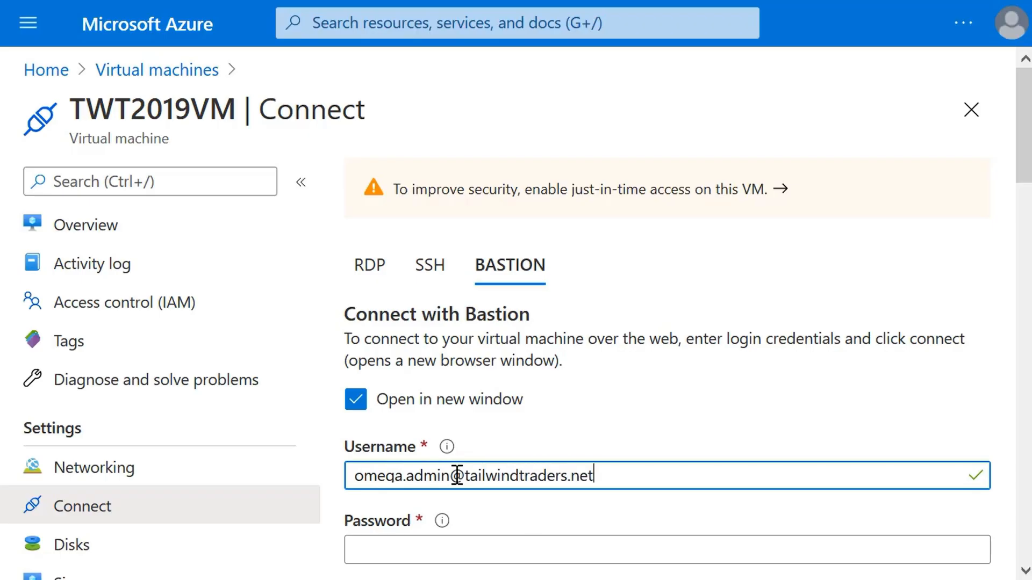
pyautogui.press('Tab')
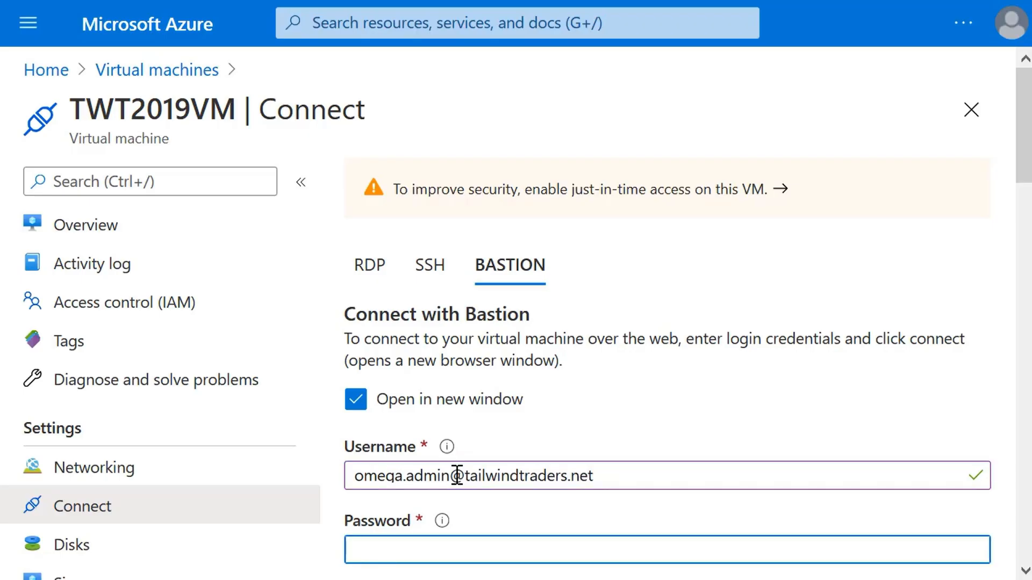
pyautogui.hotkey('ctrl', 'v')
pyautogui.scroll(-5, 639, 340)
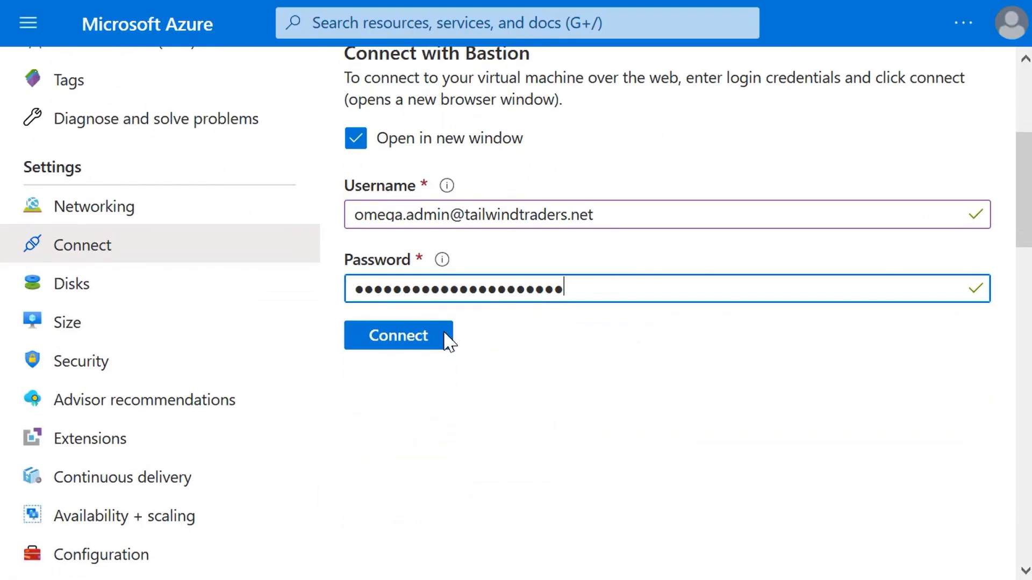
pyautogui.click(415, 339)
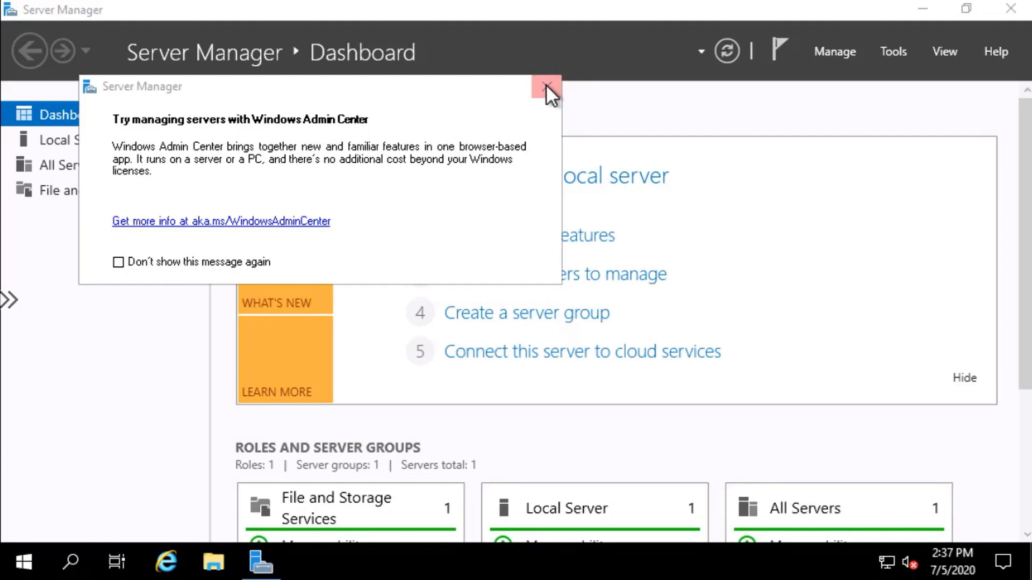
# Dismiss the Windows Admin Center message in Server Manager and view the local server's properties
pyautogui.click(546, 86)
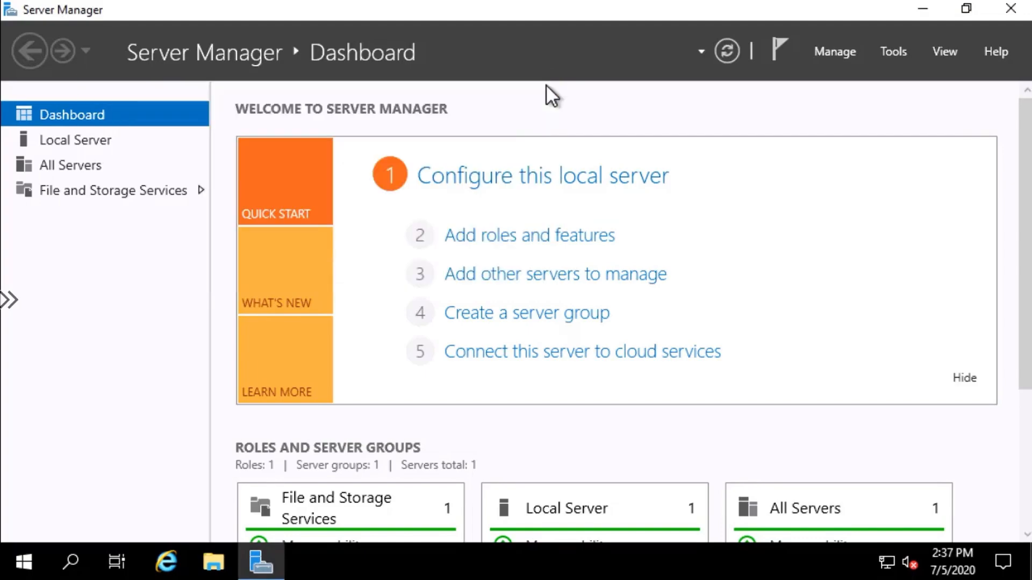
pyautogui.click(80, 140)
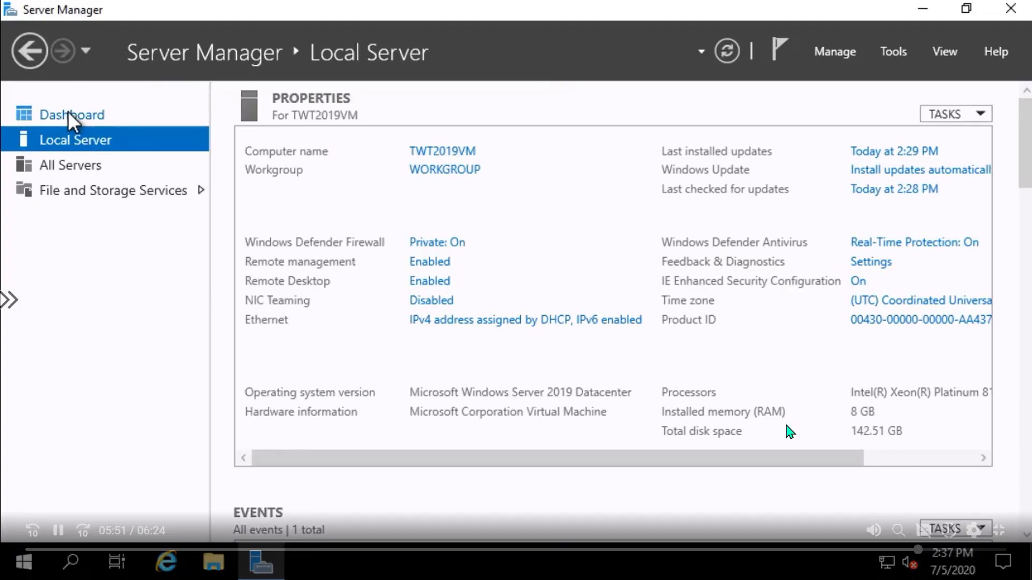